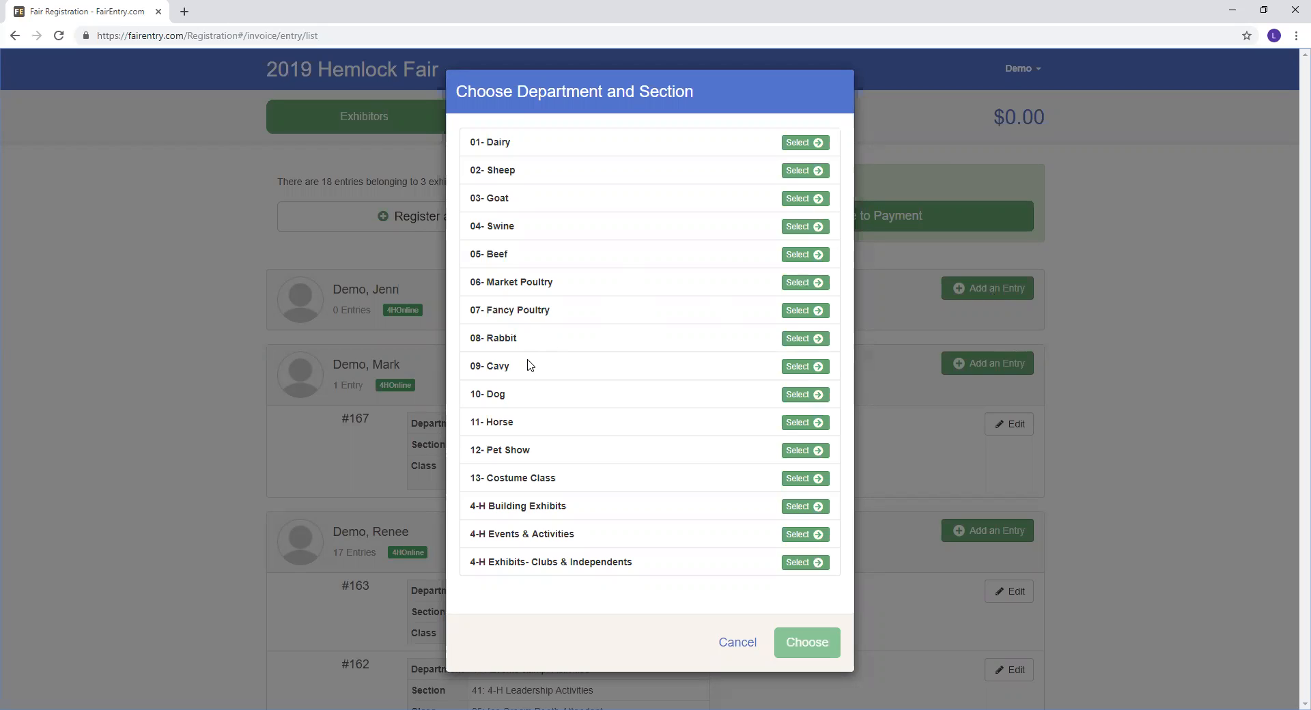
# - Choose the 10- Dog department and the 01: All Dog Classes section for the new entries
pyautogui.click(800, 396)
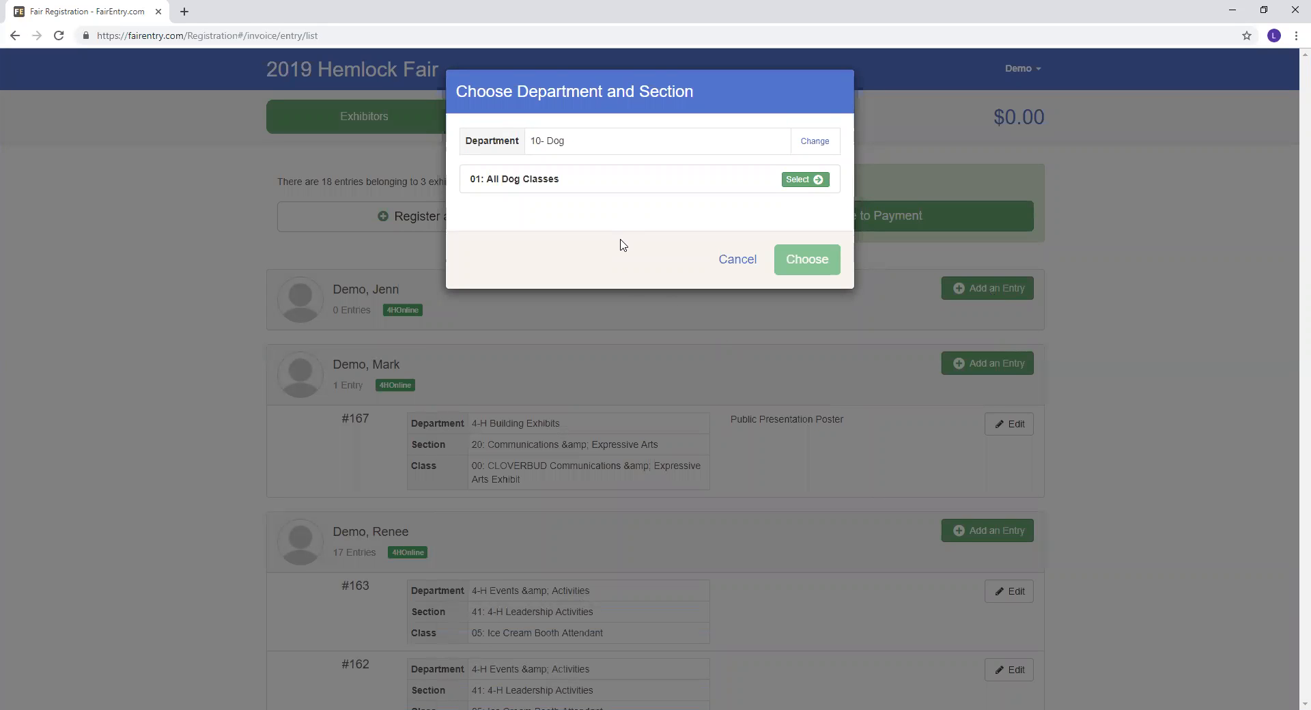
pyautogui.click(804, 181)
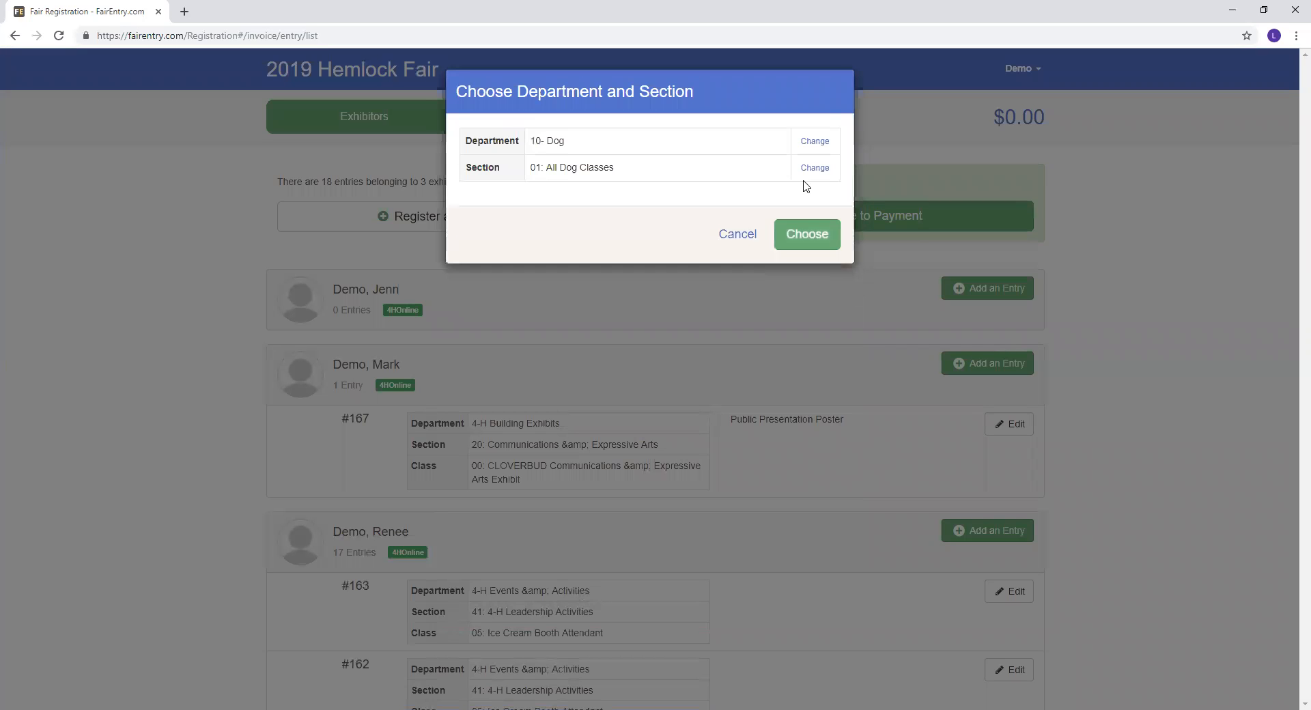
pyautogui.click(803, 243)
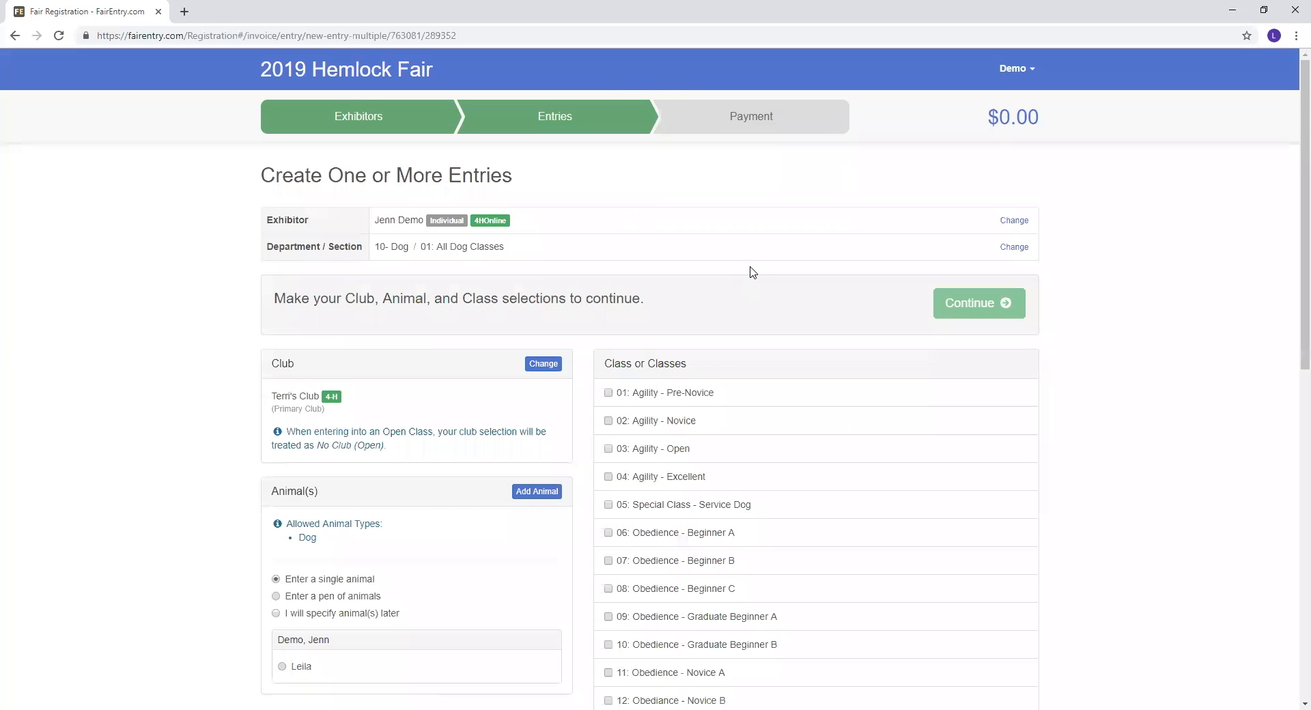
# - Select the classes 01: Agility - Pre-Novice and 06: Obedience - Beginner A
pyautogui.scroll(-1, 752, 271)
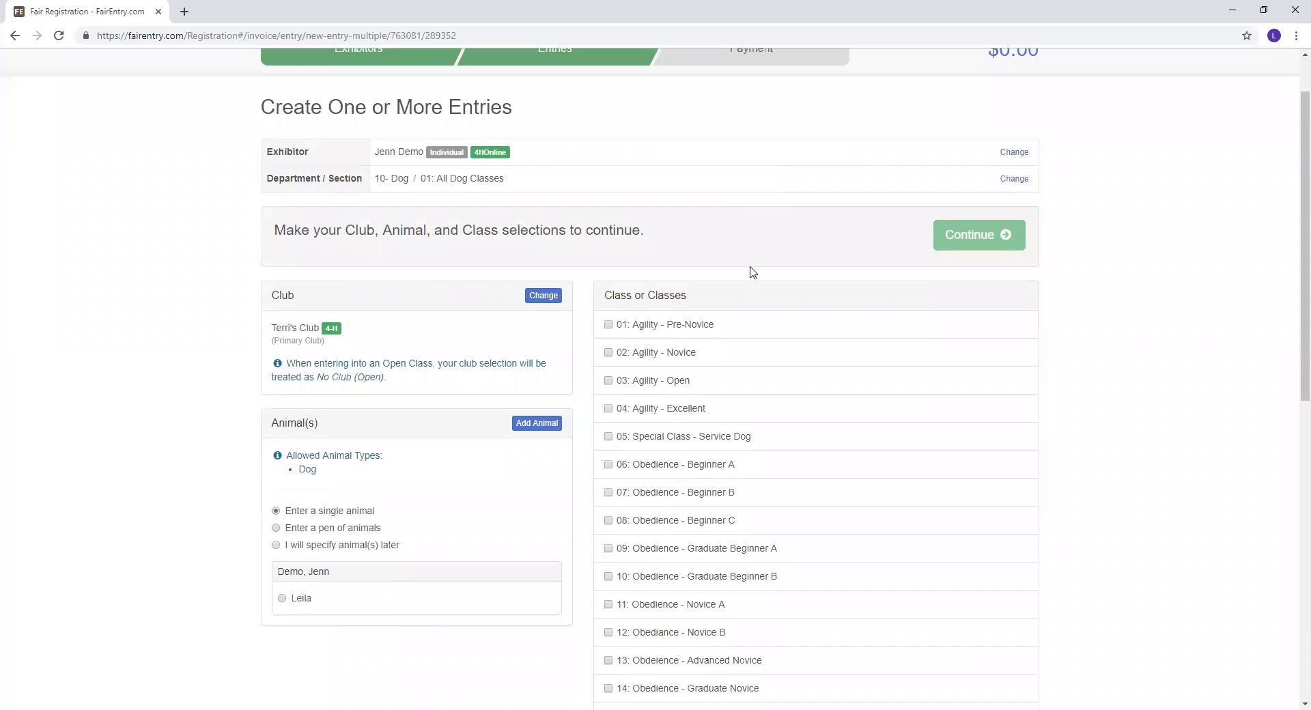
pyautogui.scroll(-1, 752, 272)
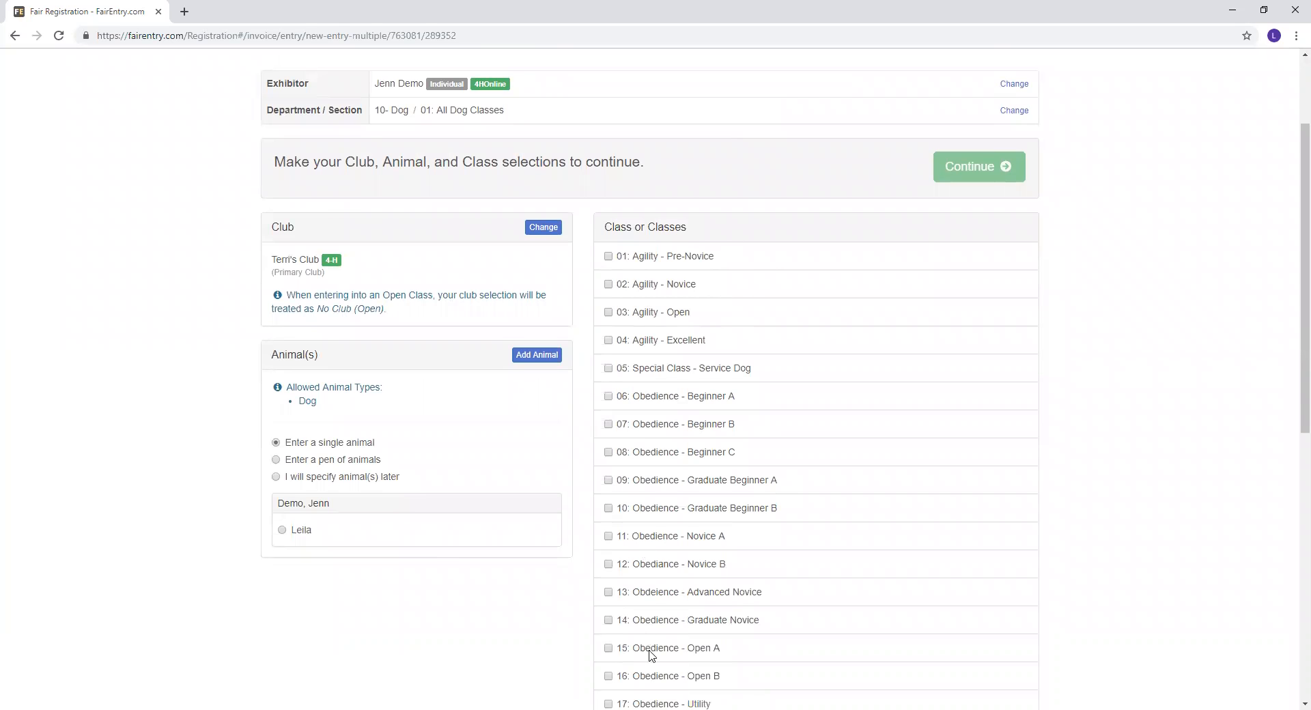
pyautogui.scroll(-1, 901, 490)
pyautogui.scroll(-2, 898, 478)
pyautogui.scroll(2, 898, 476)
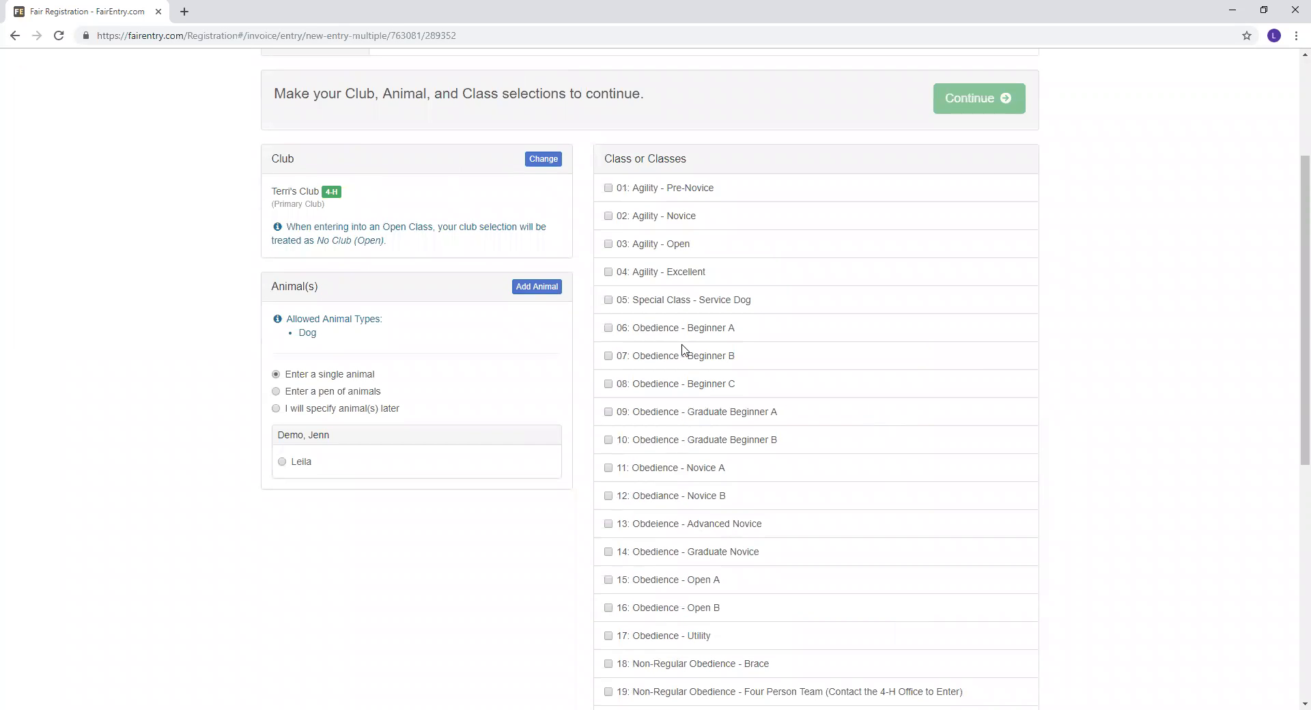
pyautogui.click(609, 189)
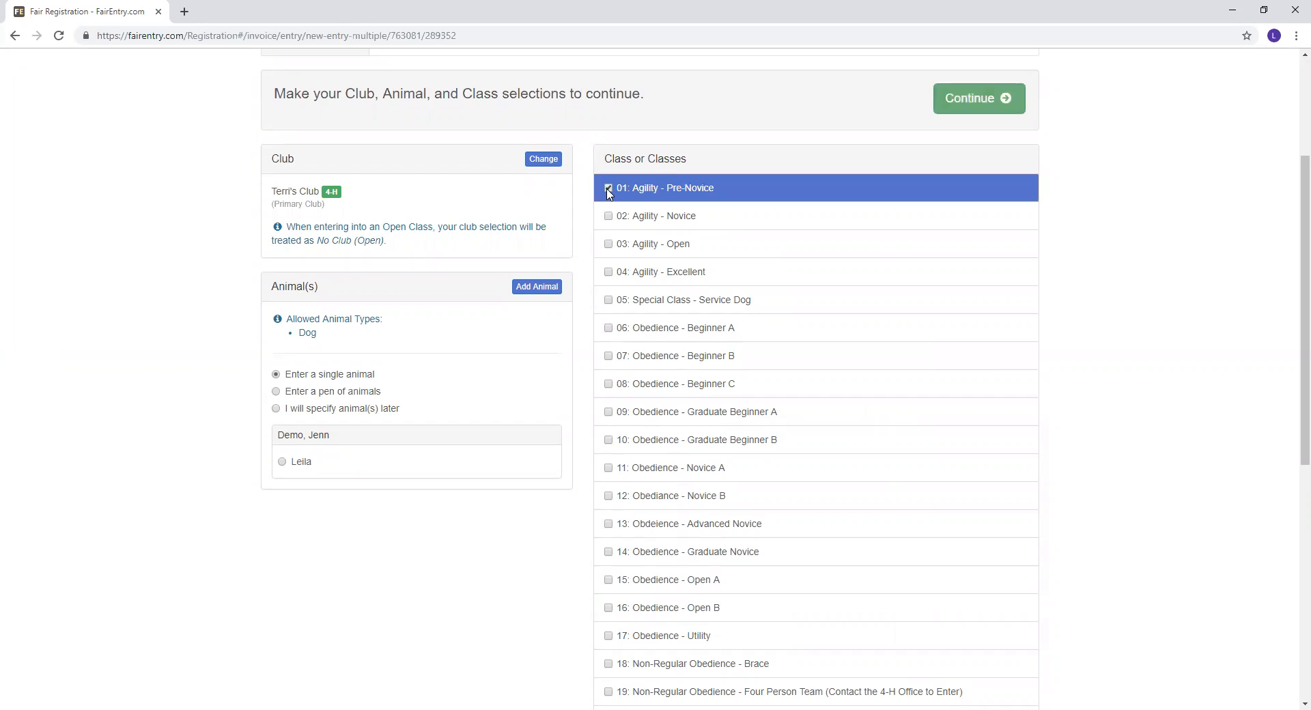
pyautogui.click(609, 329)
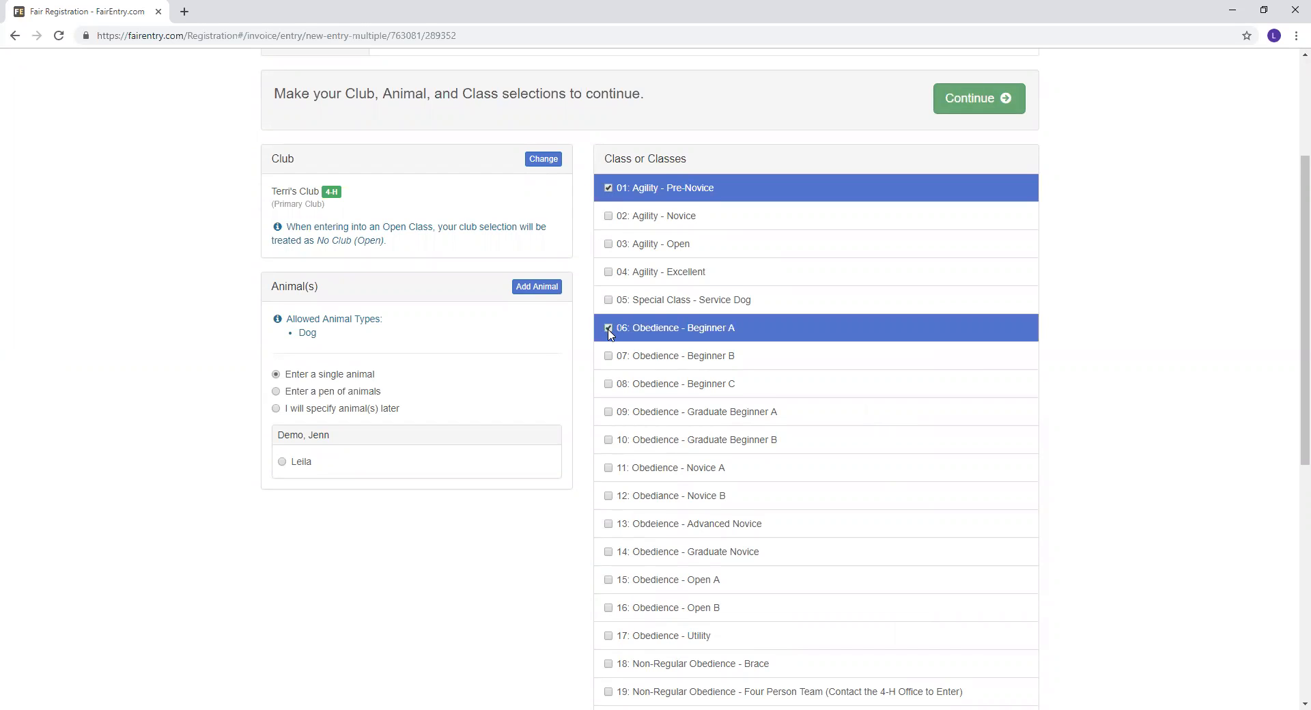
# - Add the classes 21: Grooming & Handling - Cloverbud, 27: Rally - Novice A and 33: Games to the selection
pyautogui.scroll(-2, 610, 333)
pyautogui.scroll(1, 610, 332)
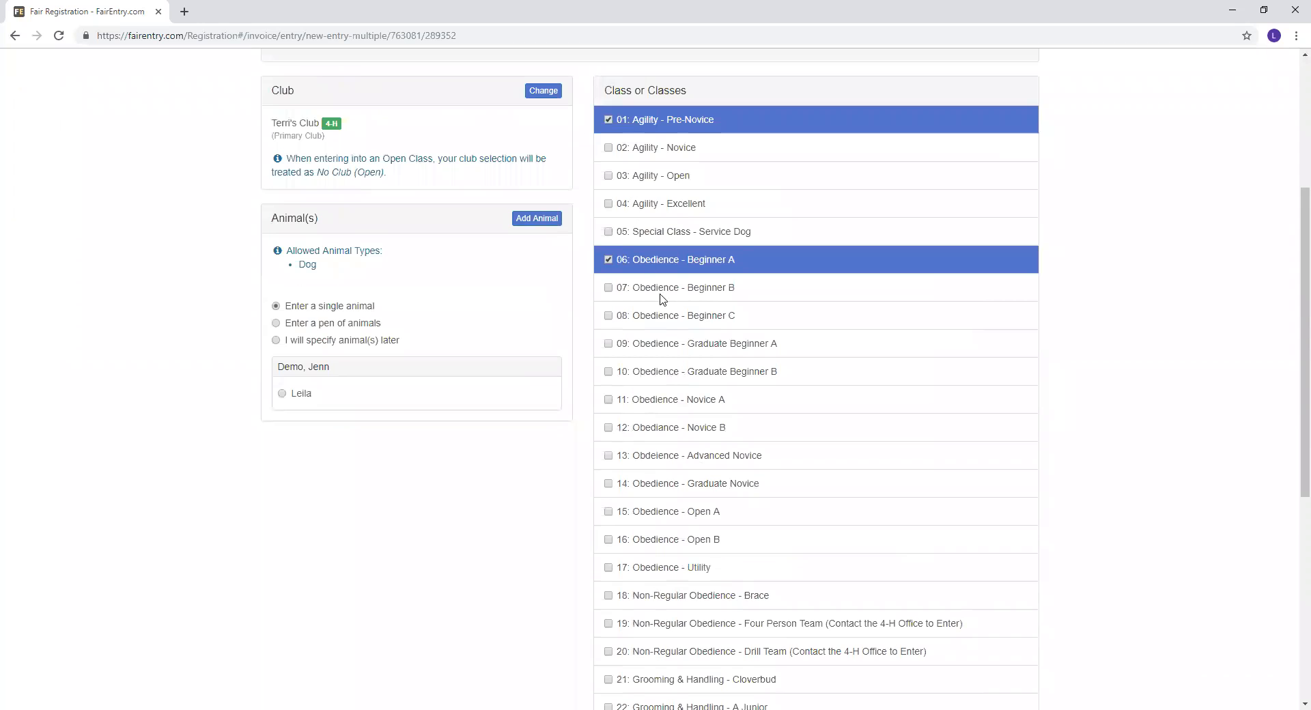
pyautogui.scroll(-4, 663, 299)
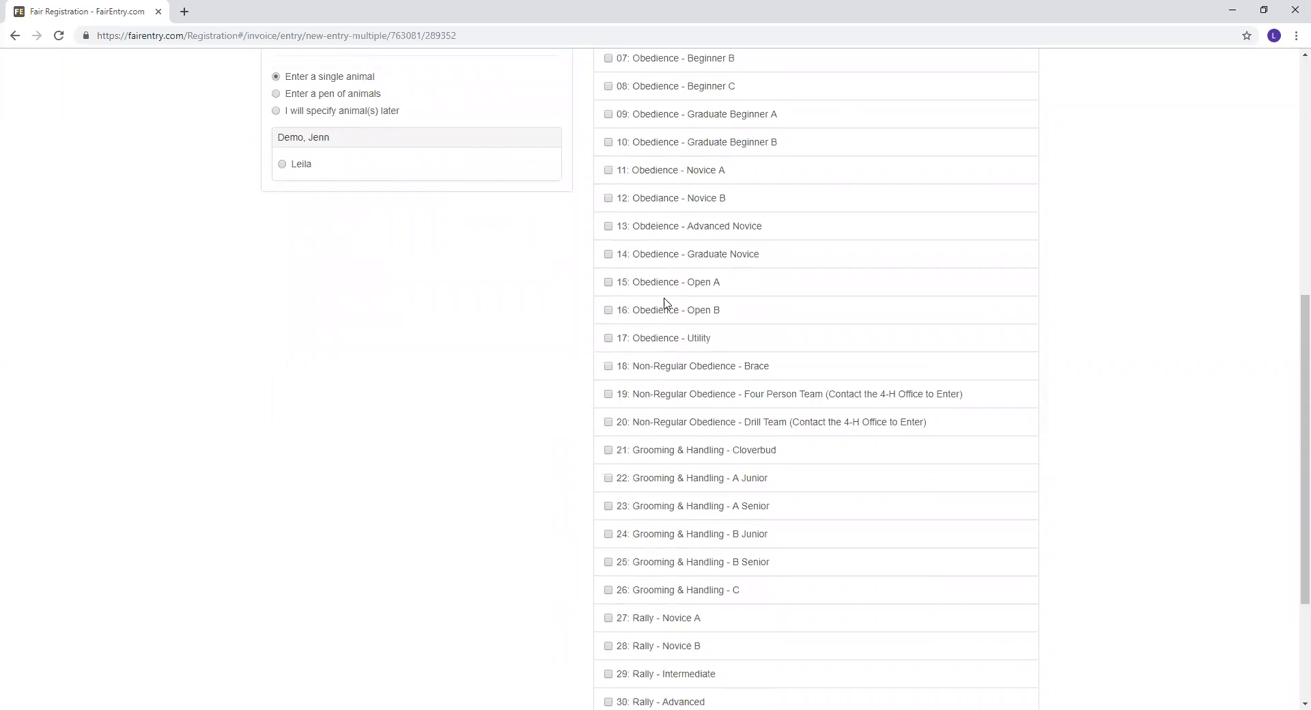
pyautogui.click(609, 406)
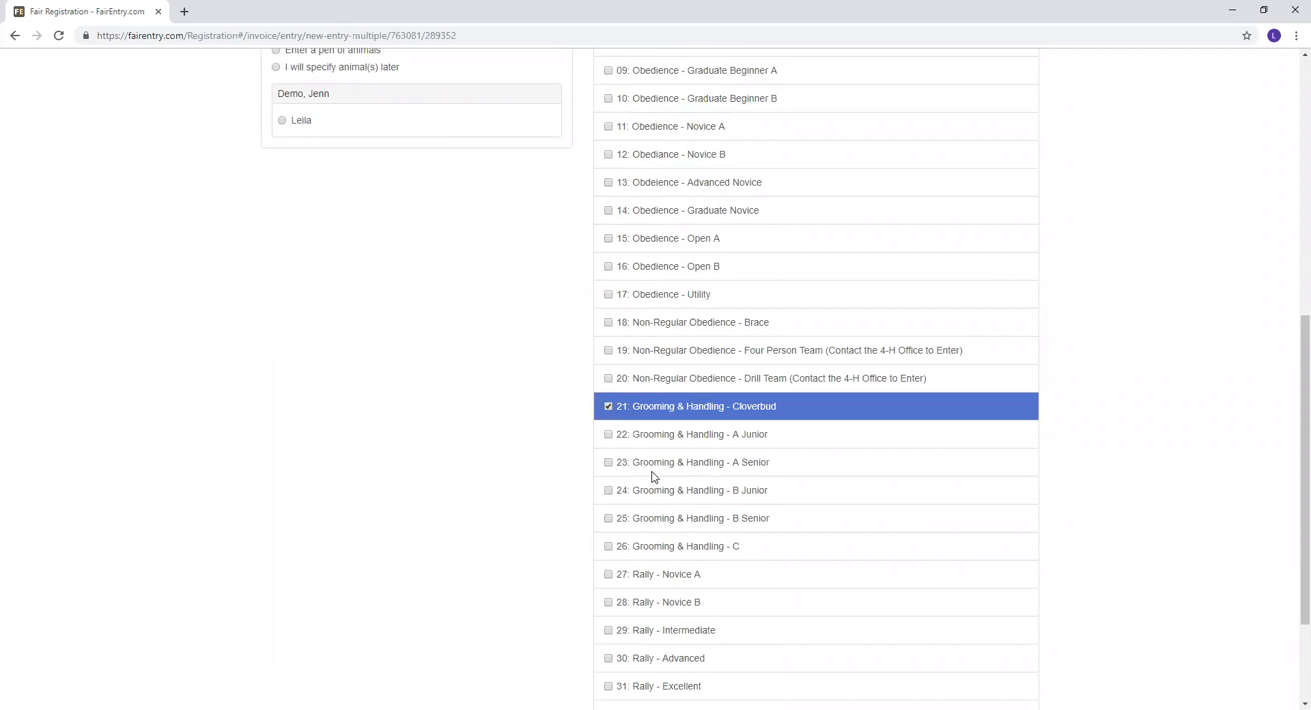
pyautogui.scroll(-1, 639, 479)
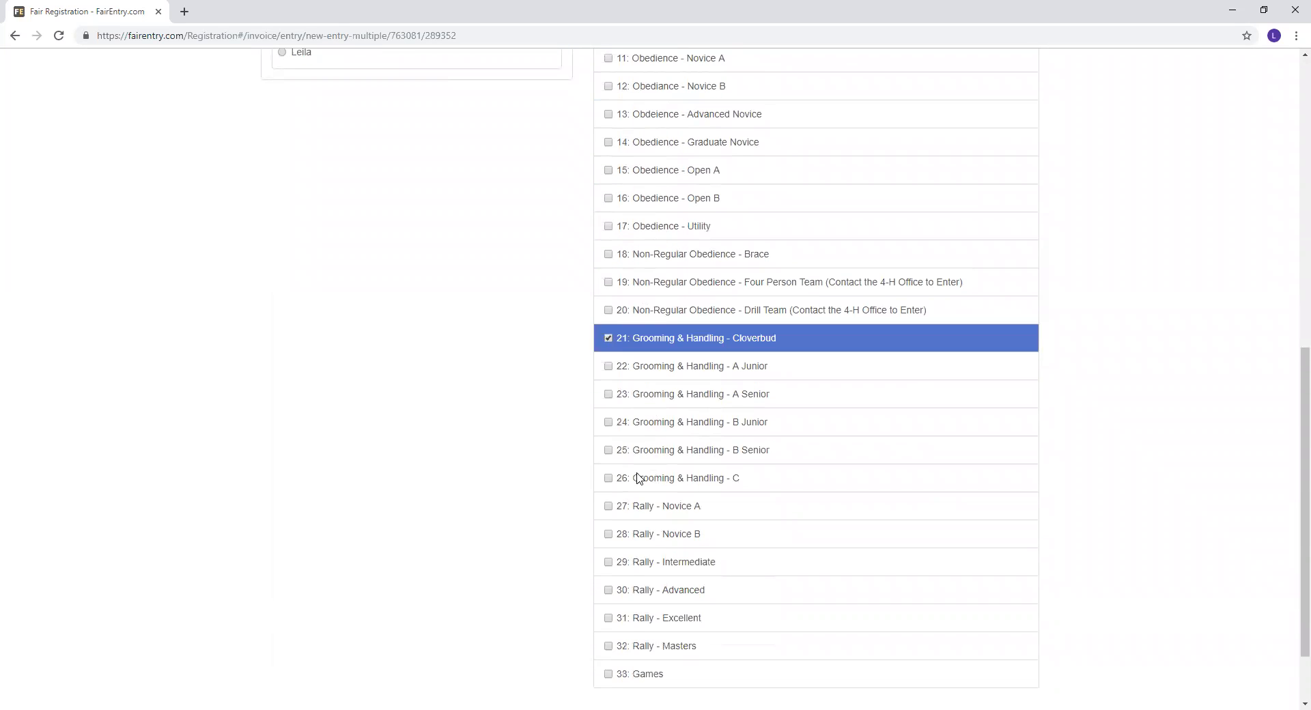
pyautogui.click(609, 506)
pyautogui.click(609, 674)
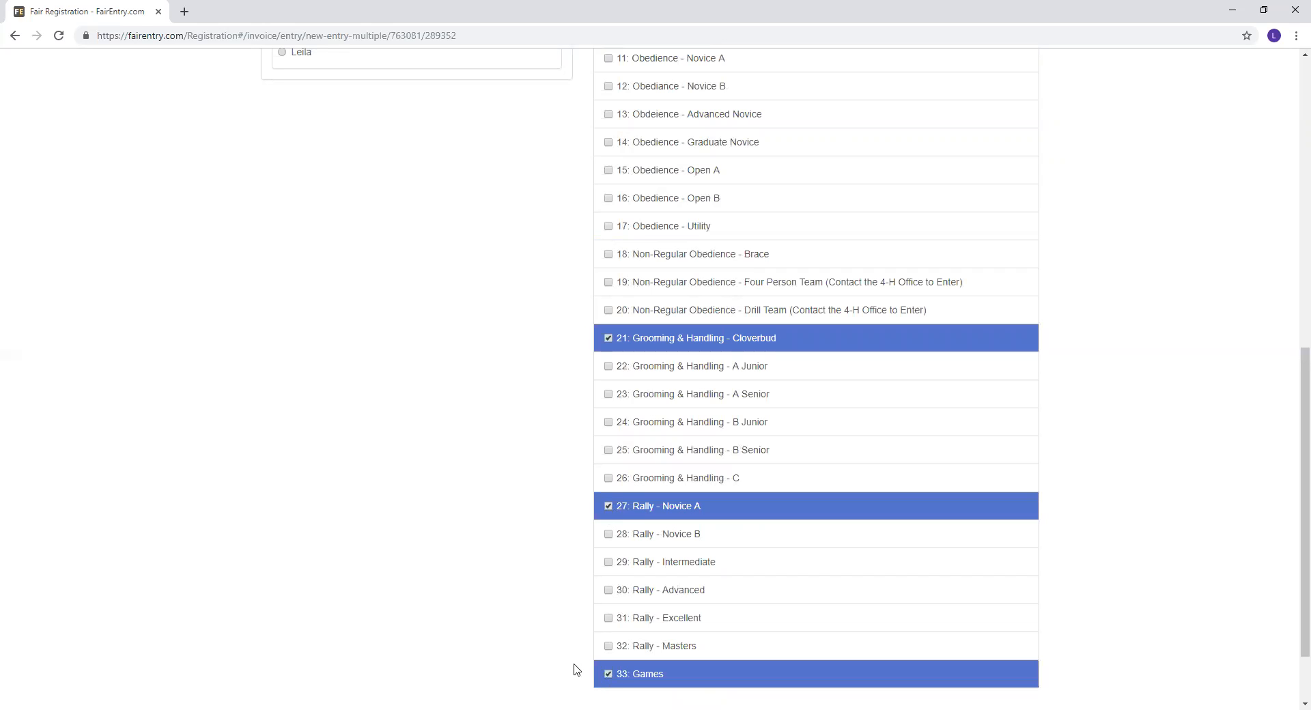
pyautogui.scroll(2, 545, 541)
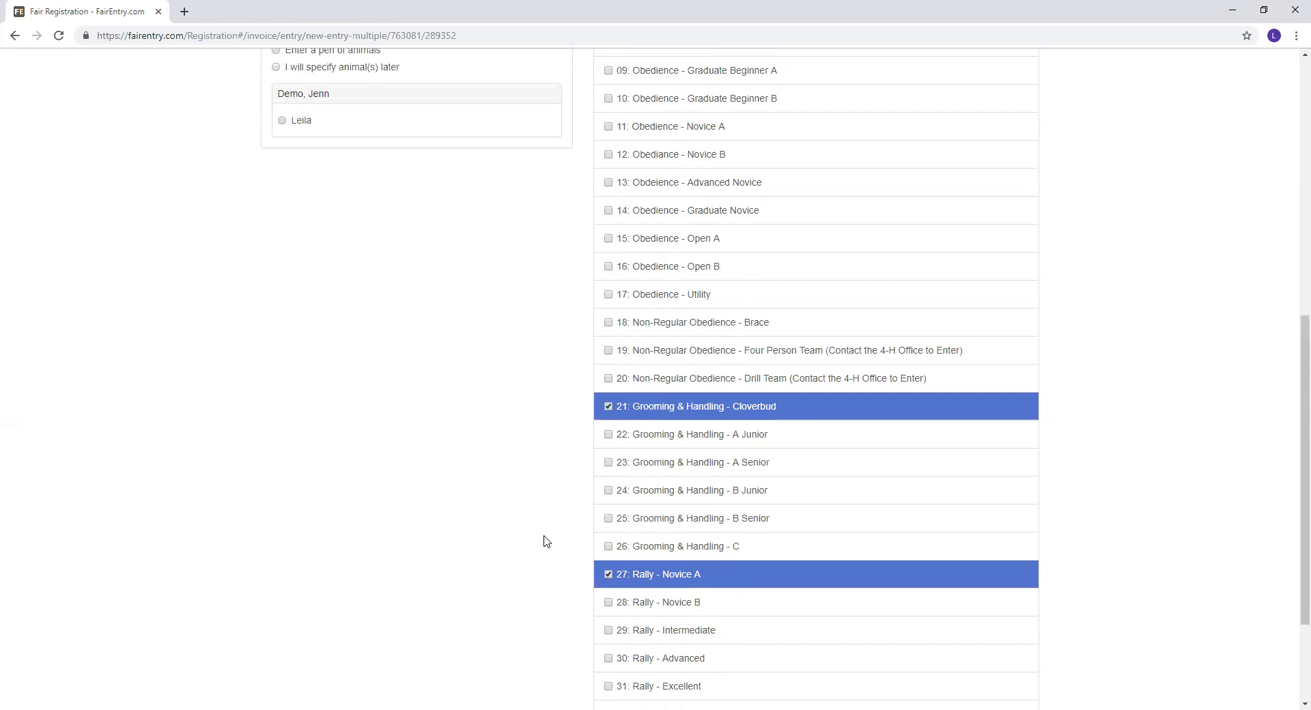
pyautogui.scroll(6, 545, 541)
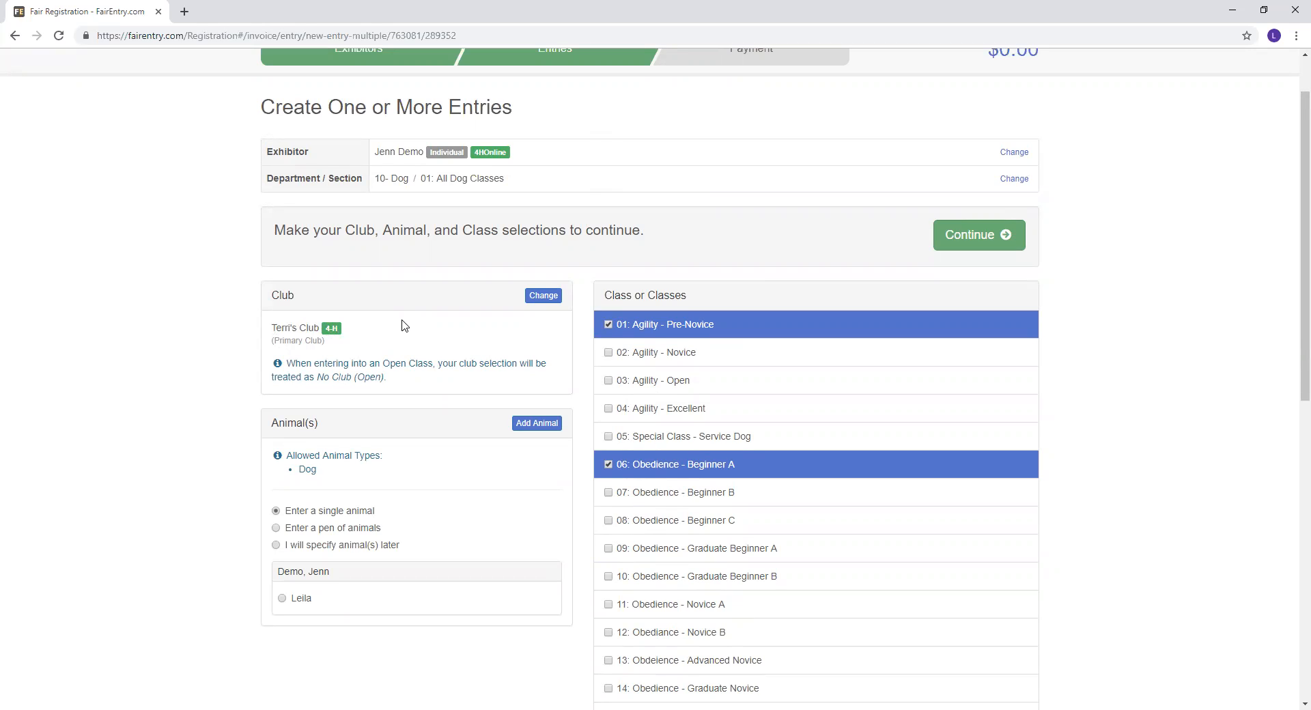
# - Start adding a new animal from scratch with the animal type Dog
pyautogui.rightClick(333, 308)
pyautogui.click(313, 317)
pyautogui.click(546, 425)
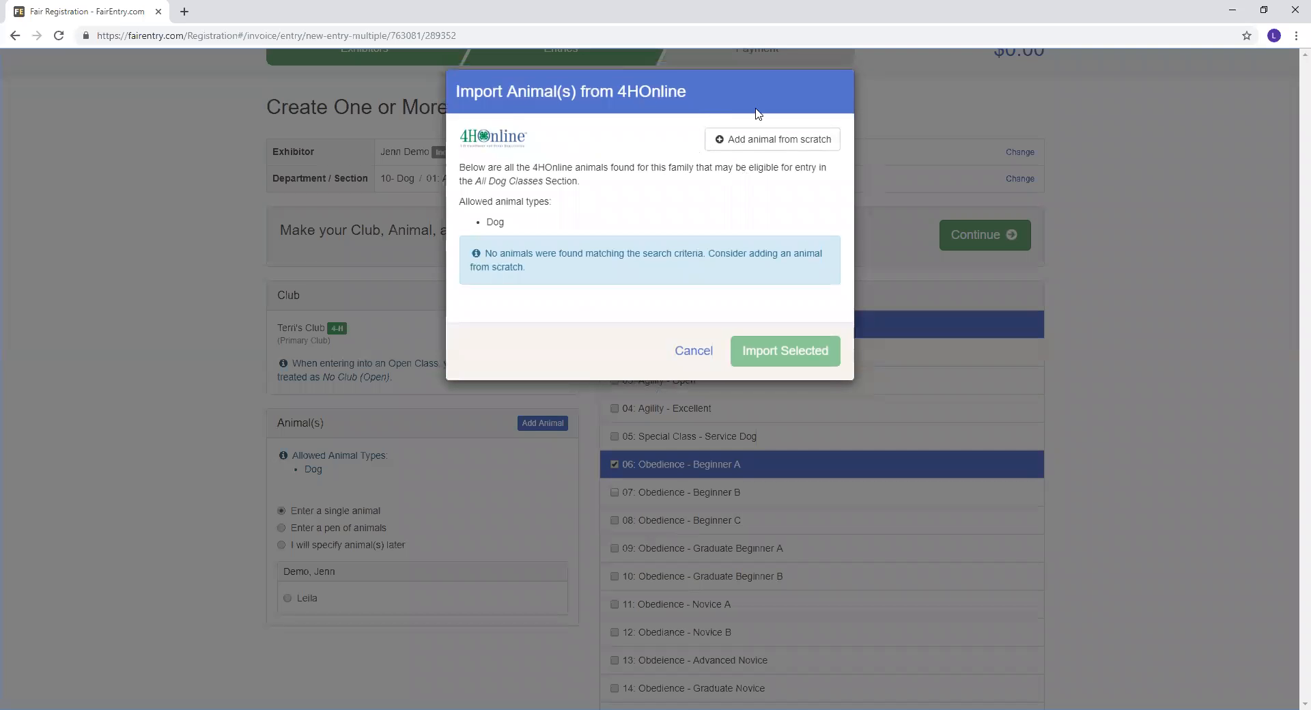
pyautogui.click(760, 144)
pyautogui.click(672, 180)
pyautogui.click(666, 214)
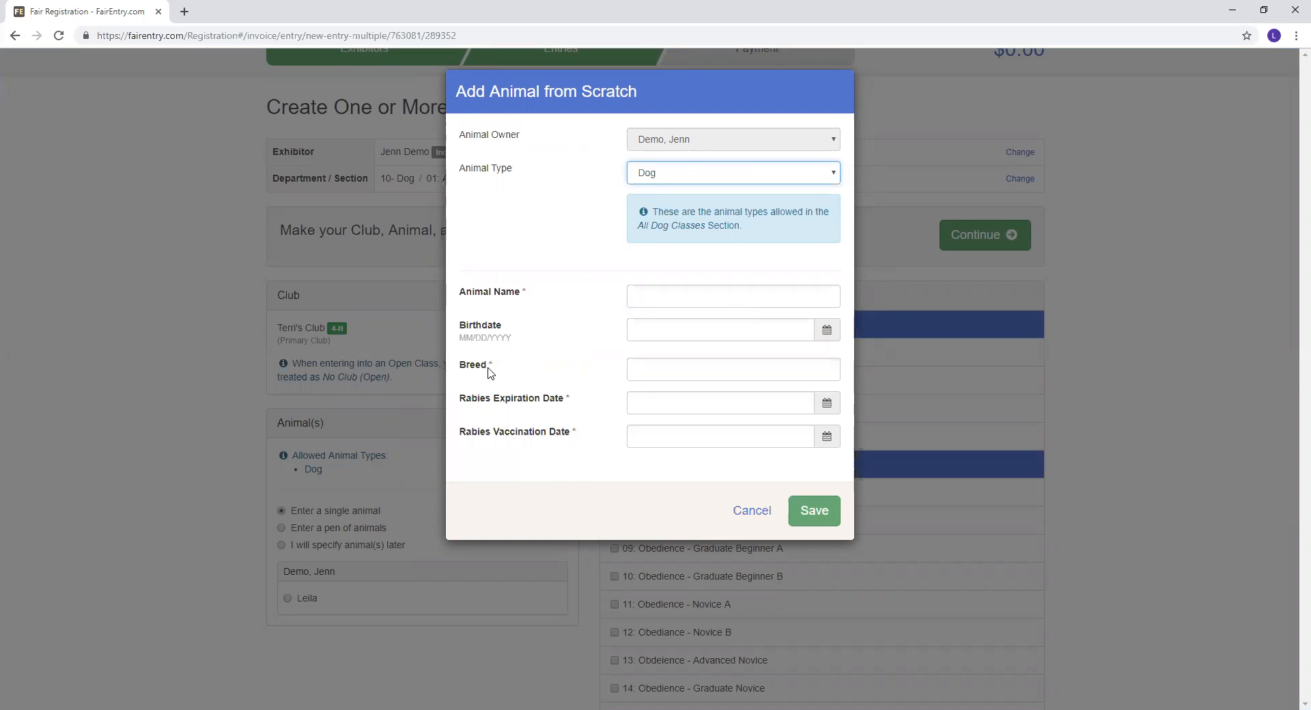
# - Enter the animal name Captain, the dog's birthdate and the breed Labrador
pyautogui.click(671, 293)
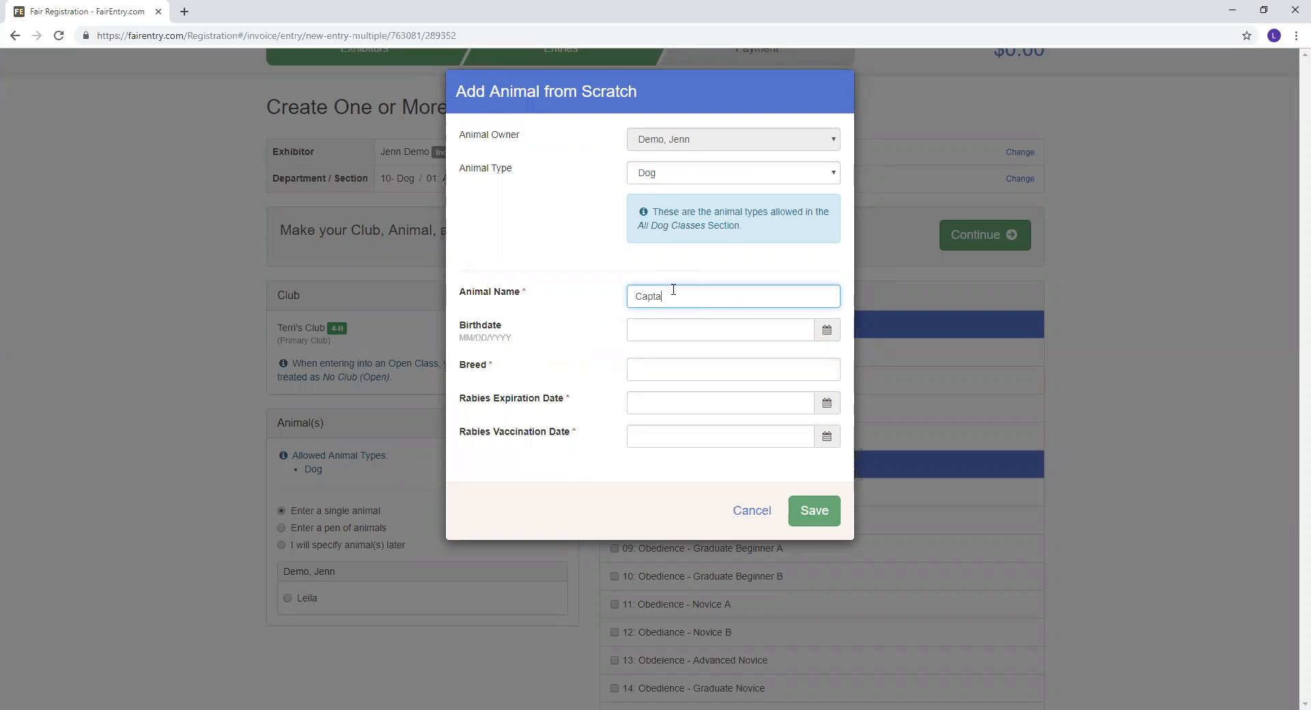
pyautogui.press('Tab')
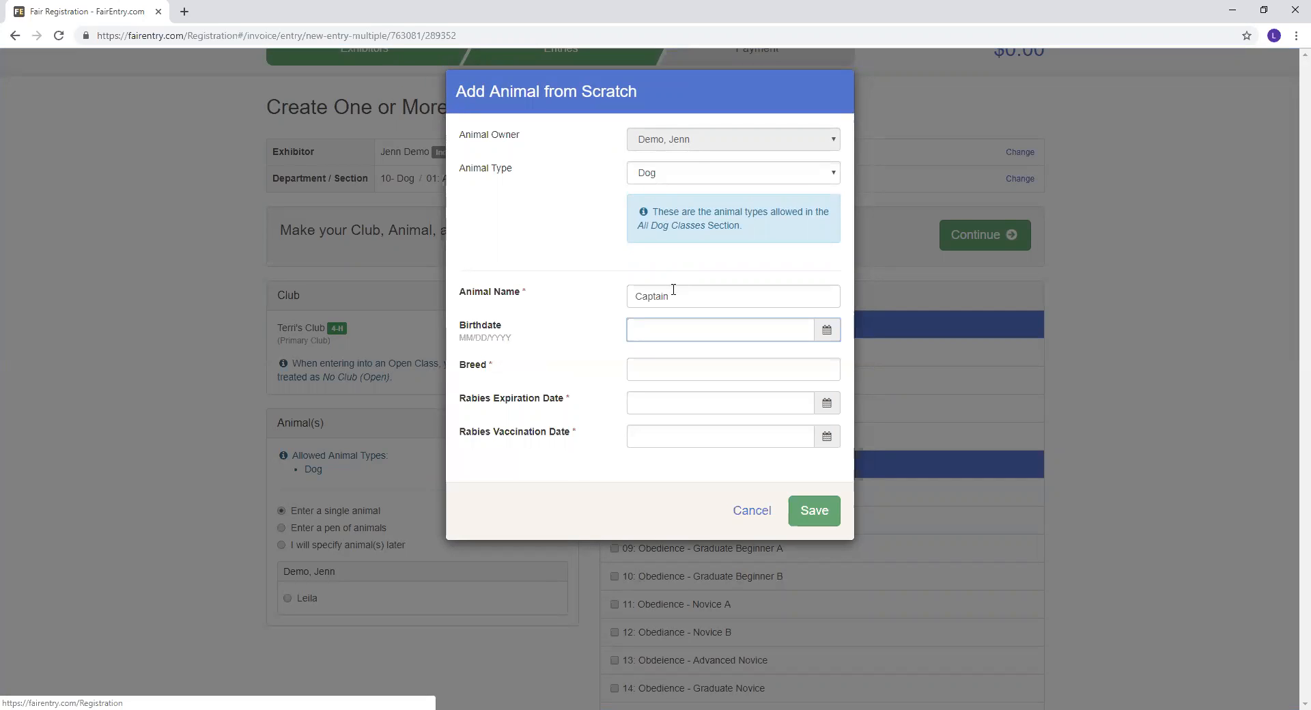
pyautogui.click(672, 325)
pyautogui.write('09/10/2010')
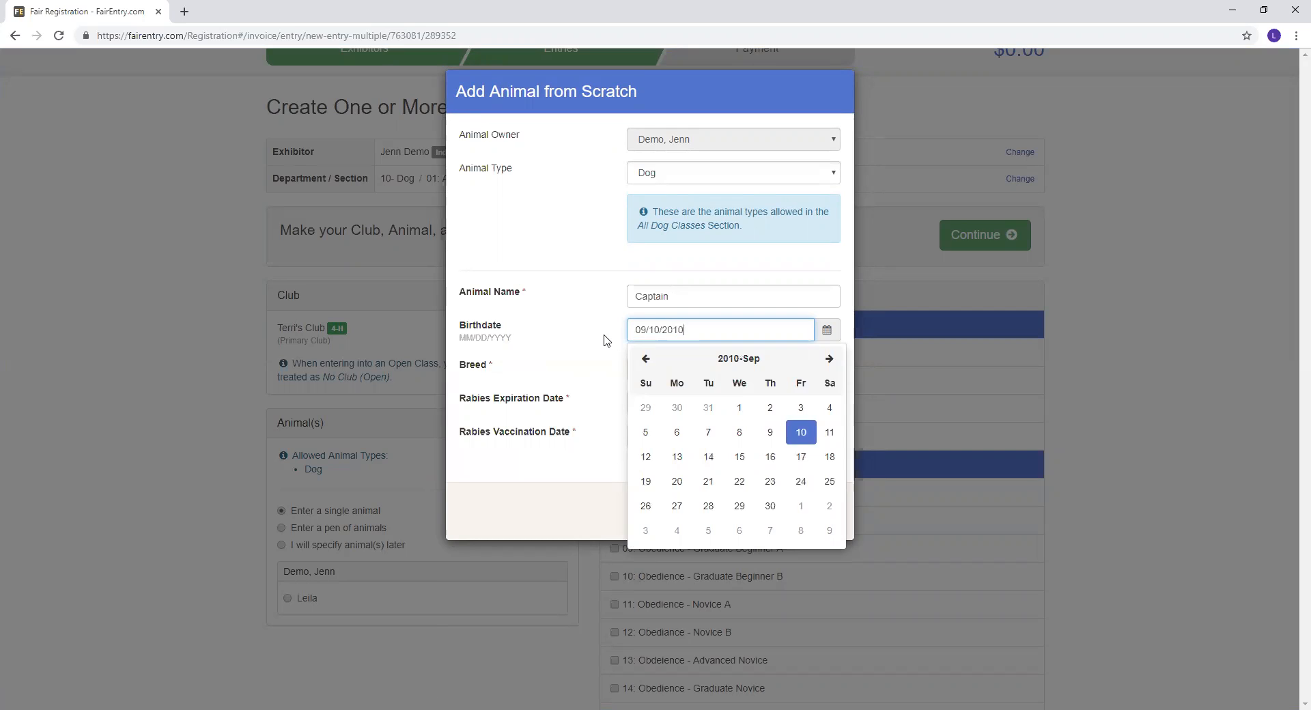
pyautogui.click(607, 340)
pyautogui.click(683, 371)
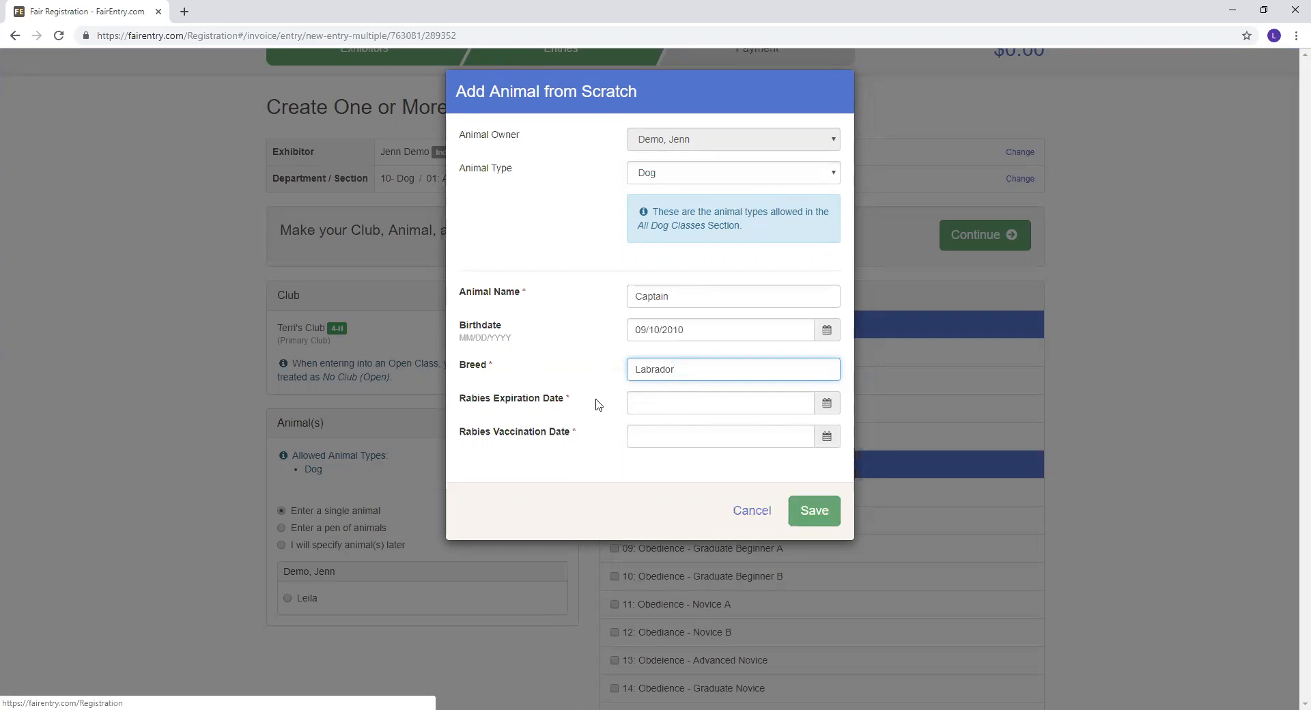
# - Set the rabies expiration date to 10/24/2019
pyautogui.click(826, 407)
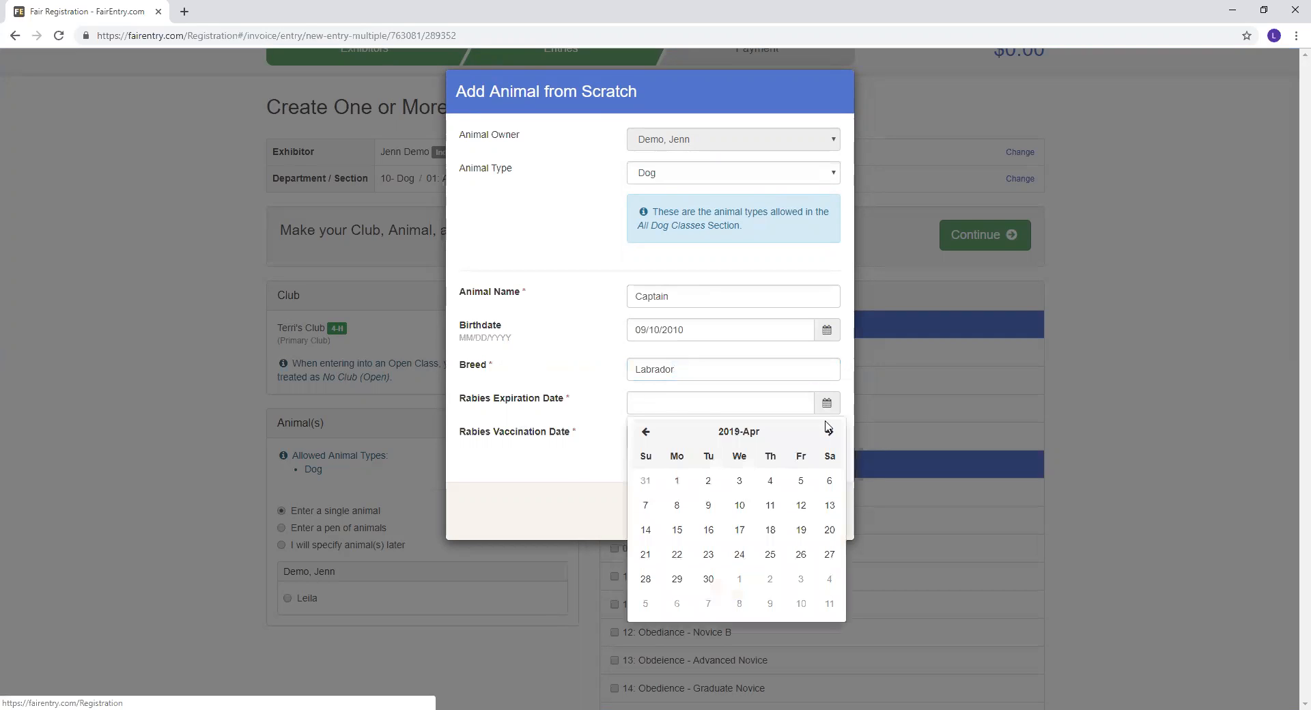
pyautogui.click(829, 433)
pyautogui.click(829, 433)
pyautogui.click(829, 433)
pyautogui.click(829, 433)
pyautogui.click(828, 433)
pyautogui.click(829, 433)
pyautogui.click(769, 556)
# - Set the rabies vaccination date to 01/15/2019 and save the animal record
pyautogui.click(826, 436)
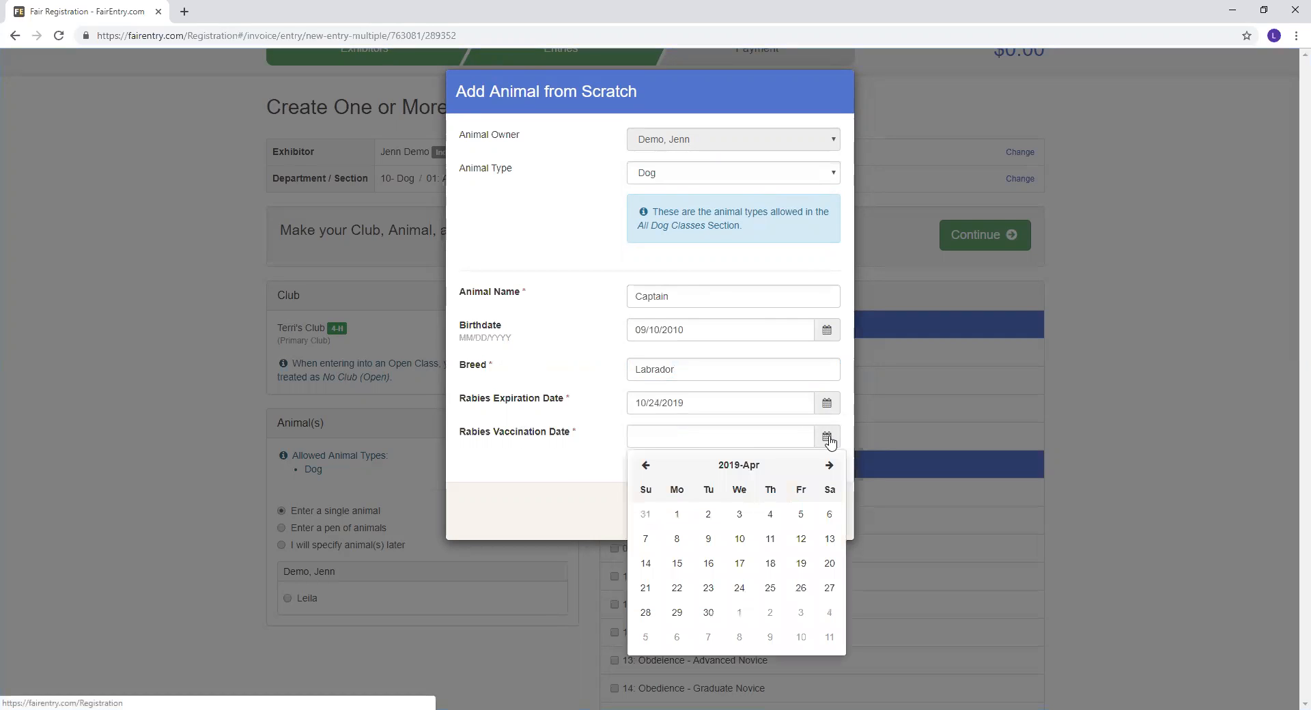
pyautogui.click(645, 466)
pyautogui.click(645, 466)
pyautogui.click(646, 466)
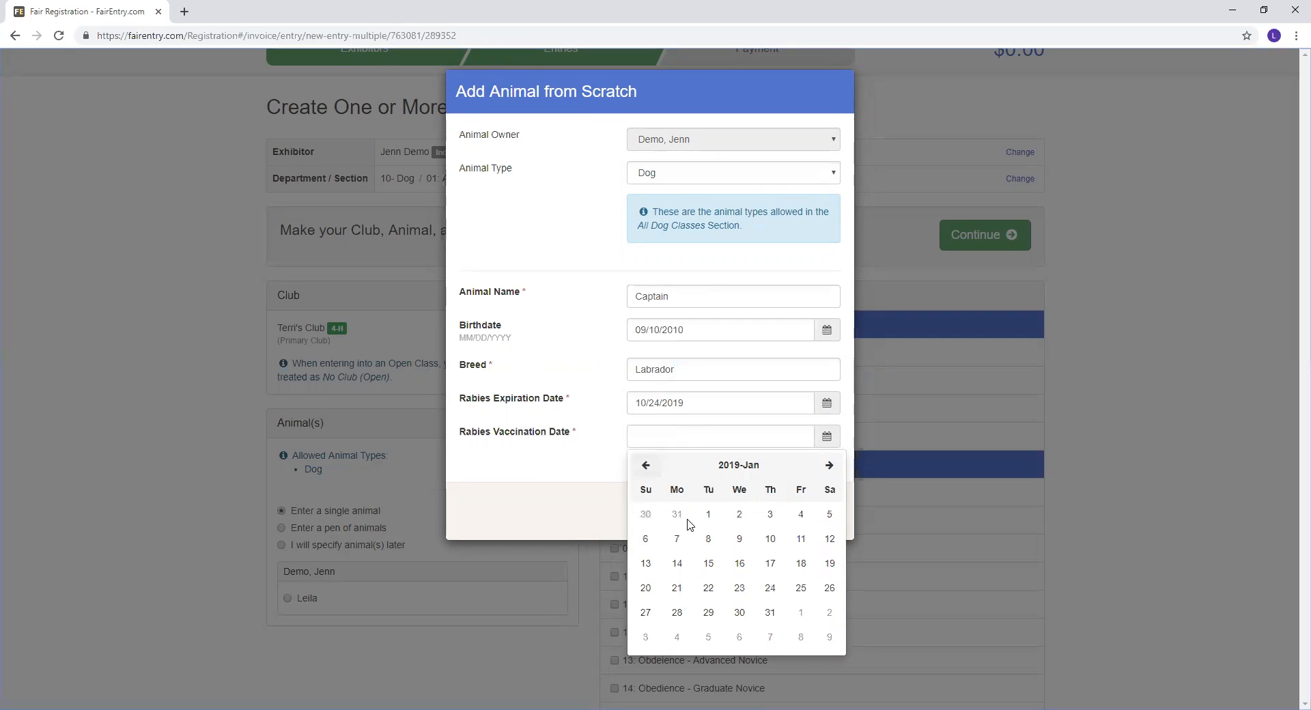
pyautogui.click(709, 564)
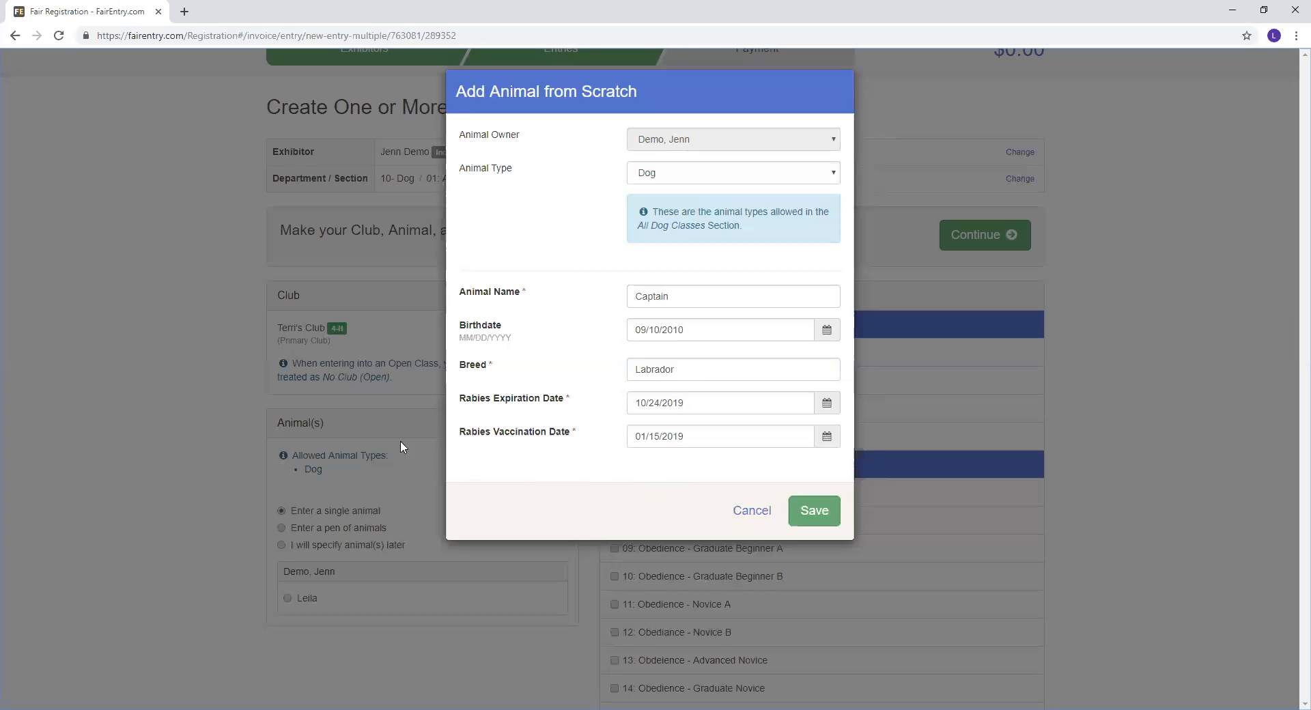
pyautogui.click(812, 517)
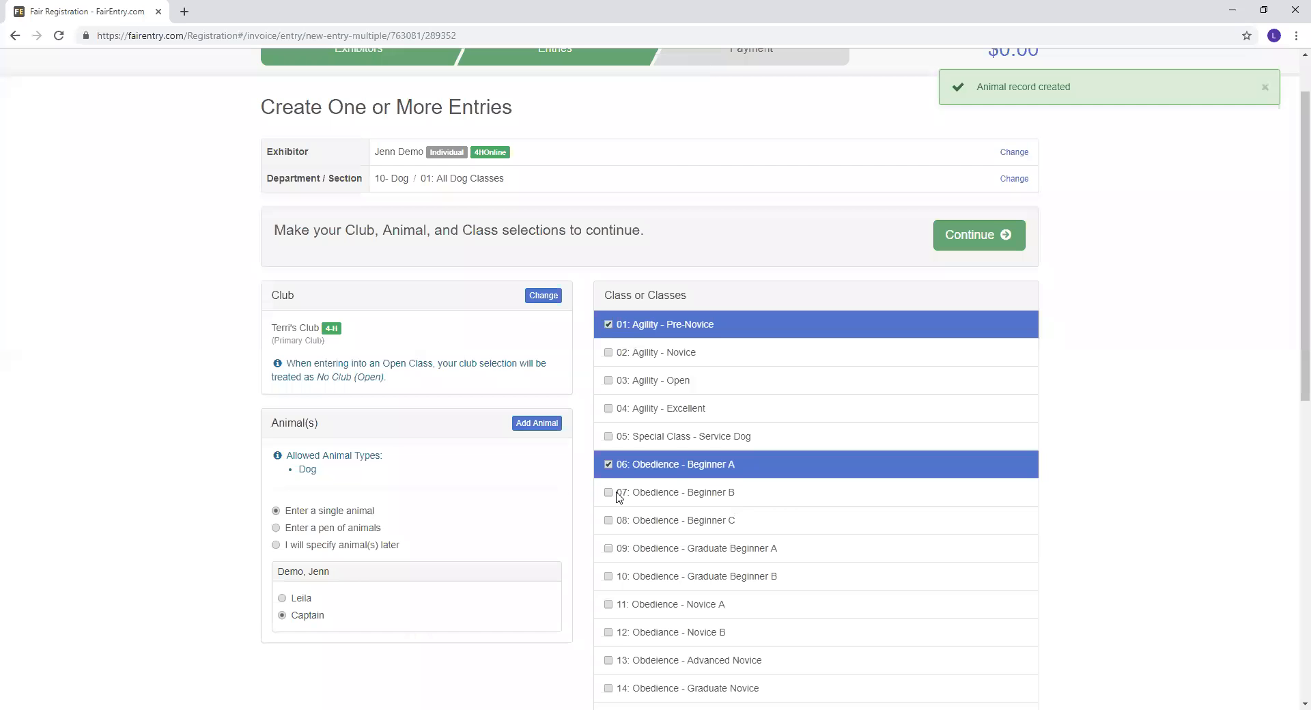
# - Continue with Captain and the selected dog classes, review the selections and create the entries
pyautogui.scroll(-1, 517, 497)
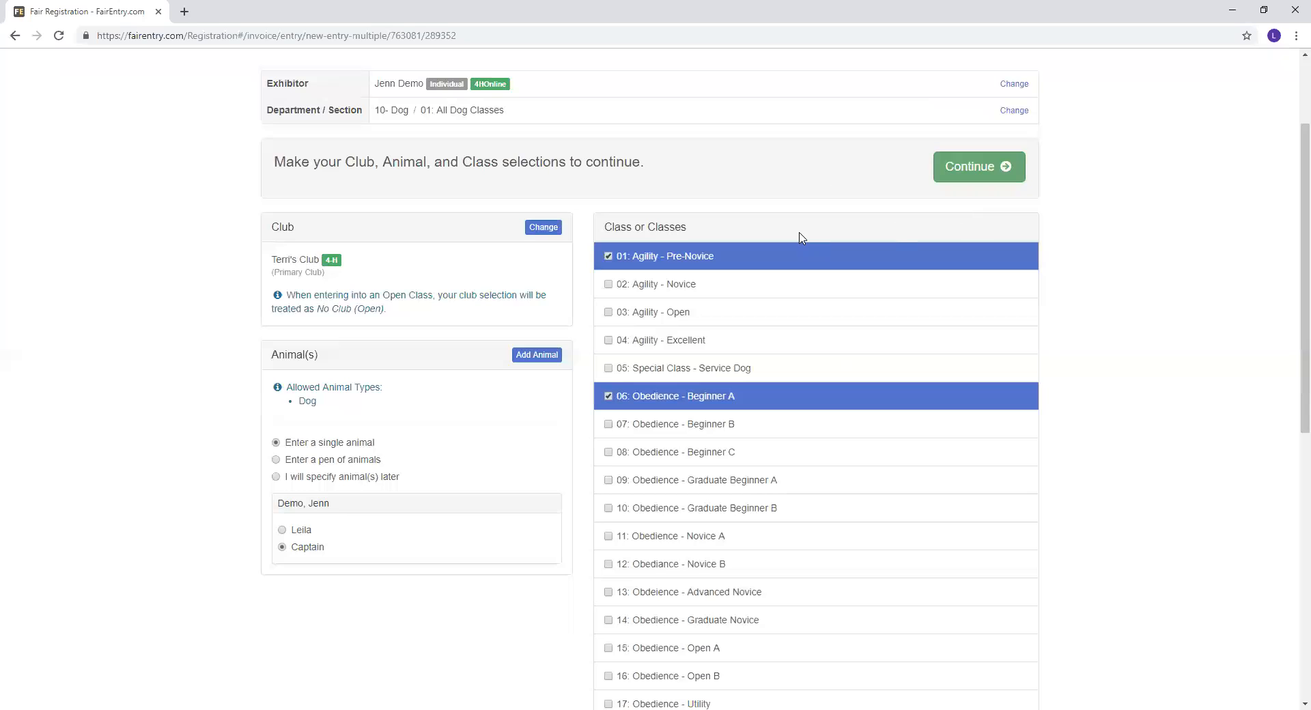
pyautogui.click(977, 172)
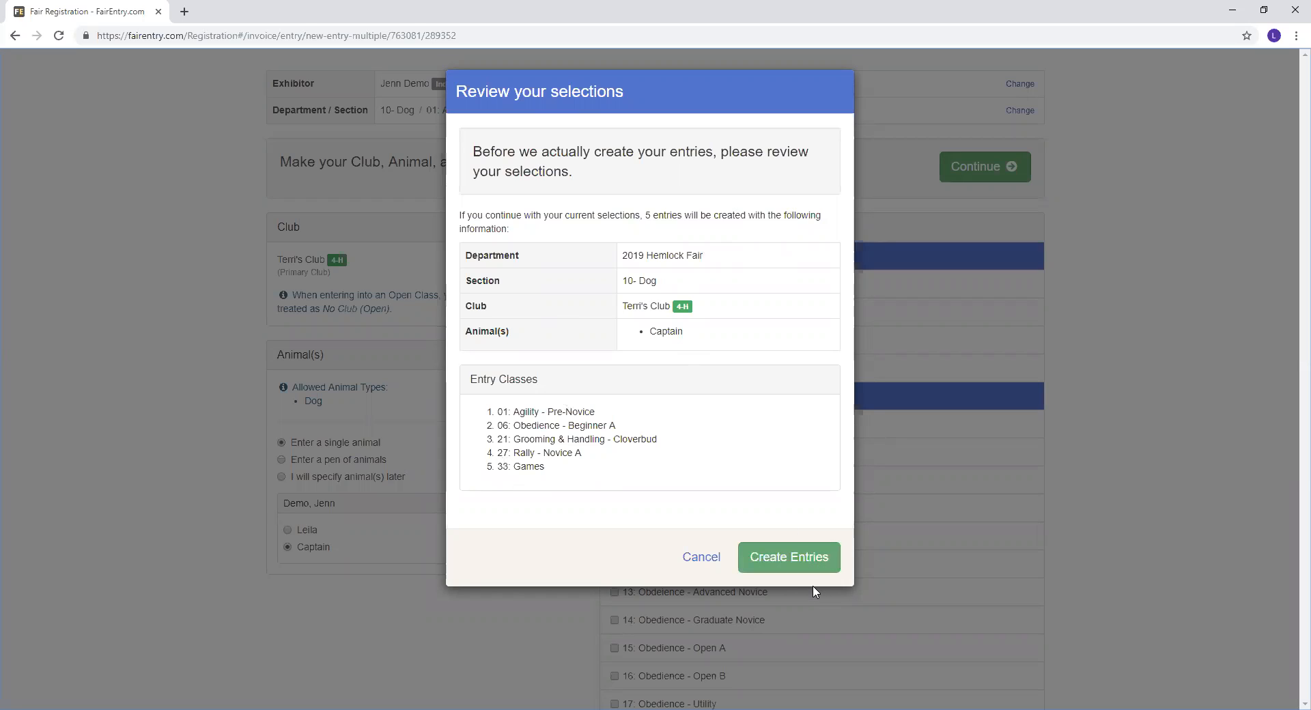
pyautogui.click(777, 558)
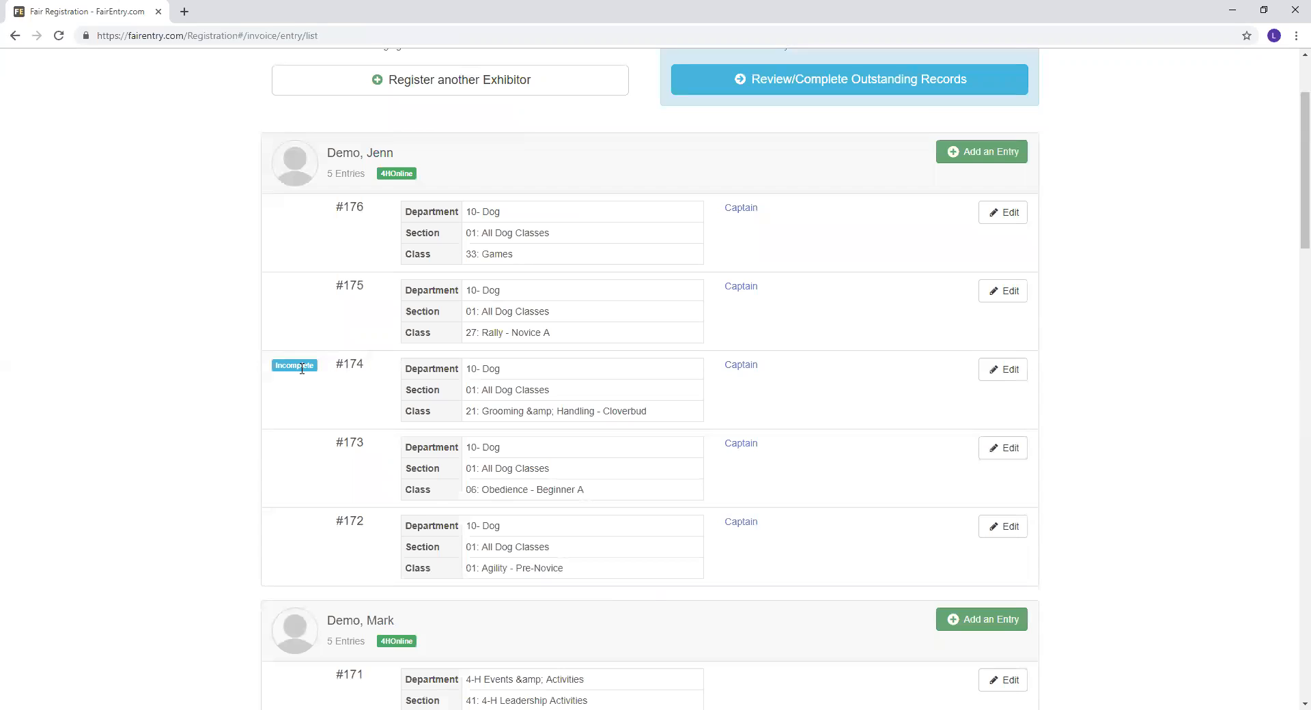
# - Delete the incomplete entry for class 21: Grooming & Handling - Cloverbud
pyautogui.click(998, 376)
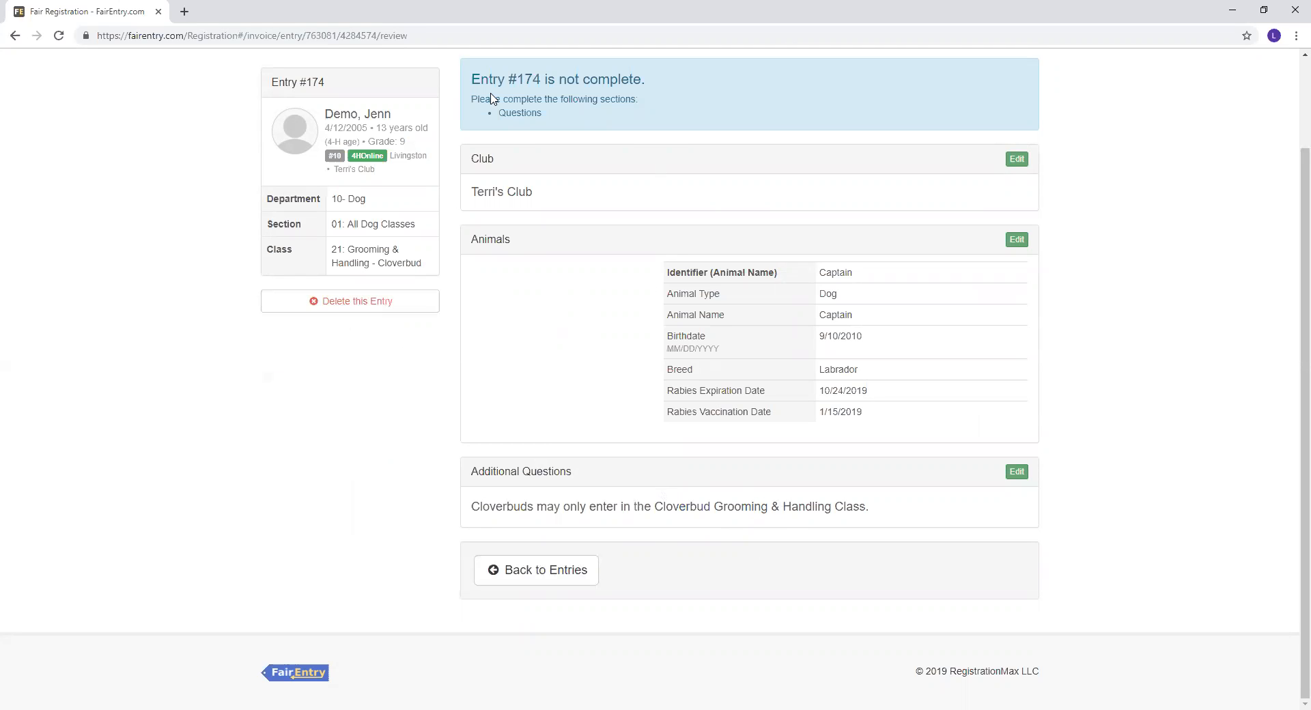
pyautogui.click(323, 307)
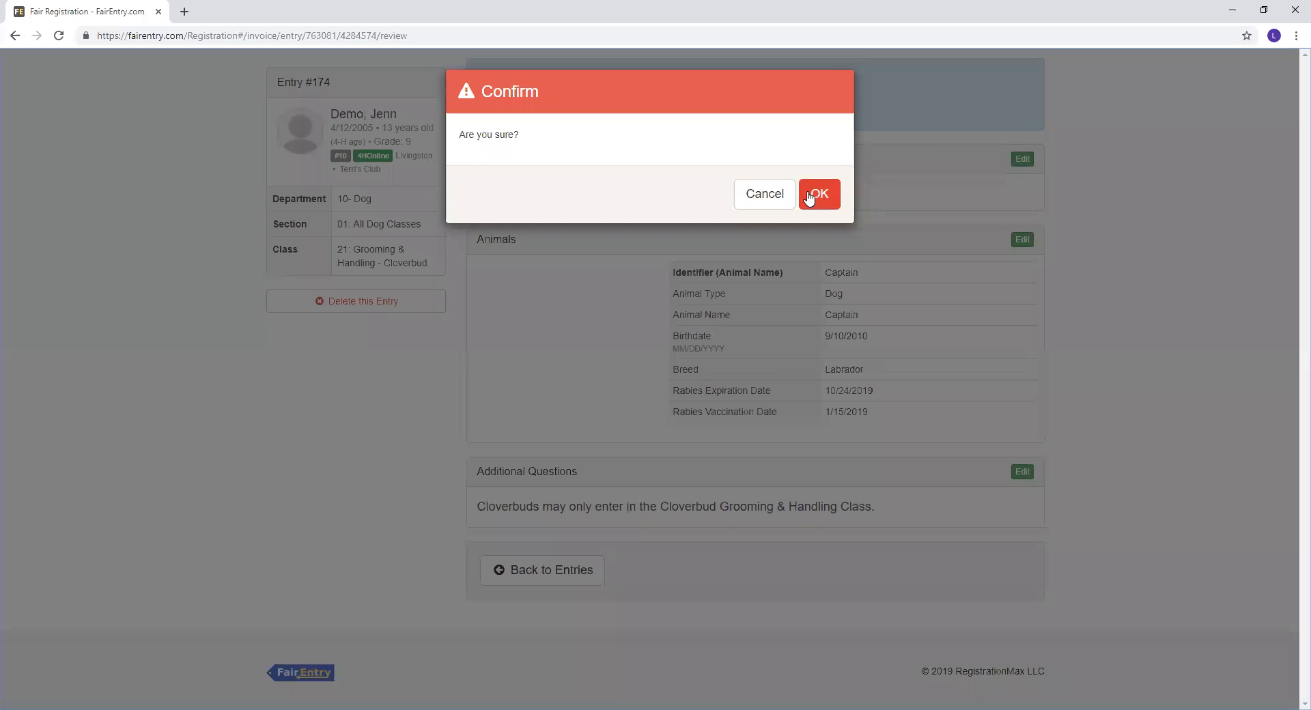
pyautogui.click(811, 199)
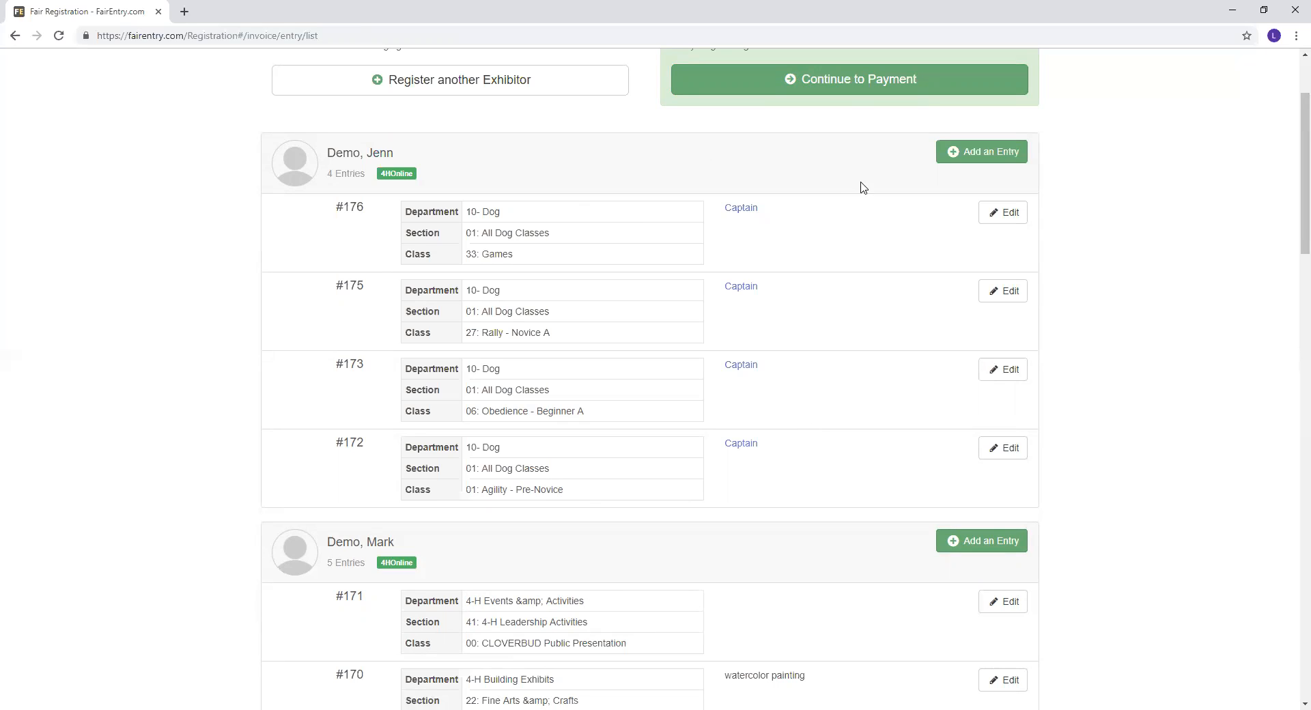
# - Start a new entry for the first listed exhibitor in department 11- Horse, section 01: Western Classes
pyautogui.click(979, 157)
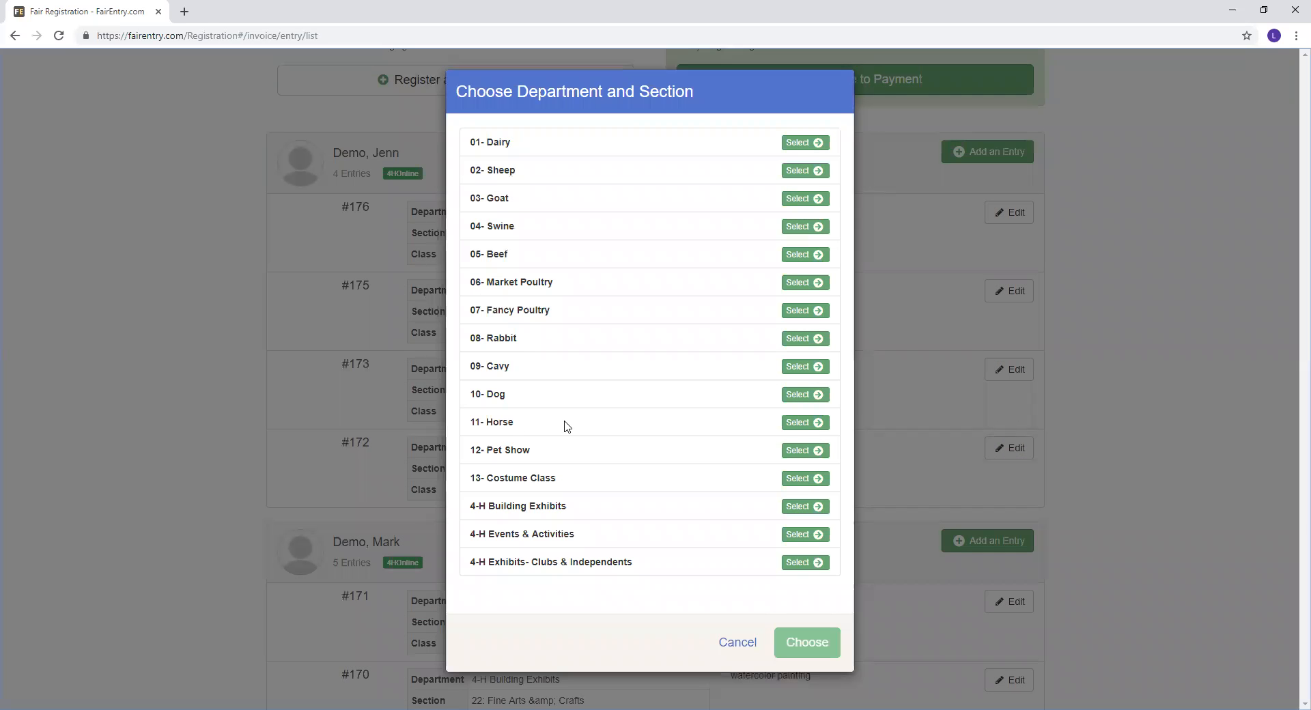
pyautogui.click(801, 425)
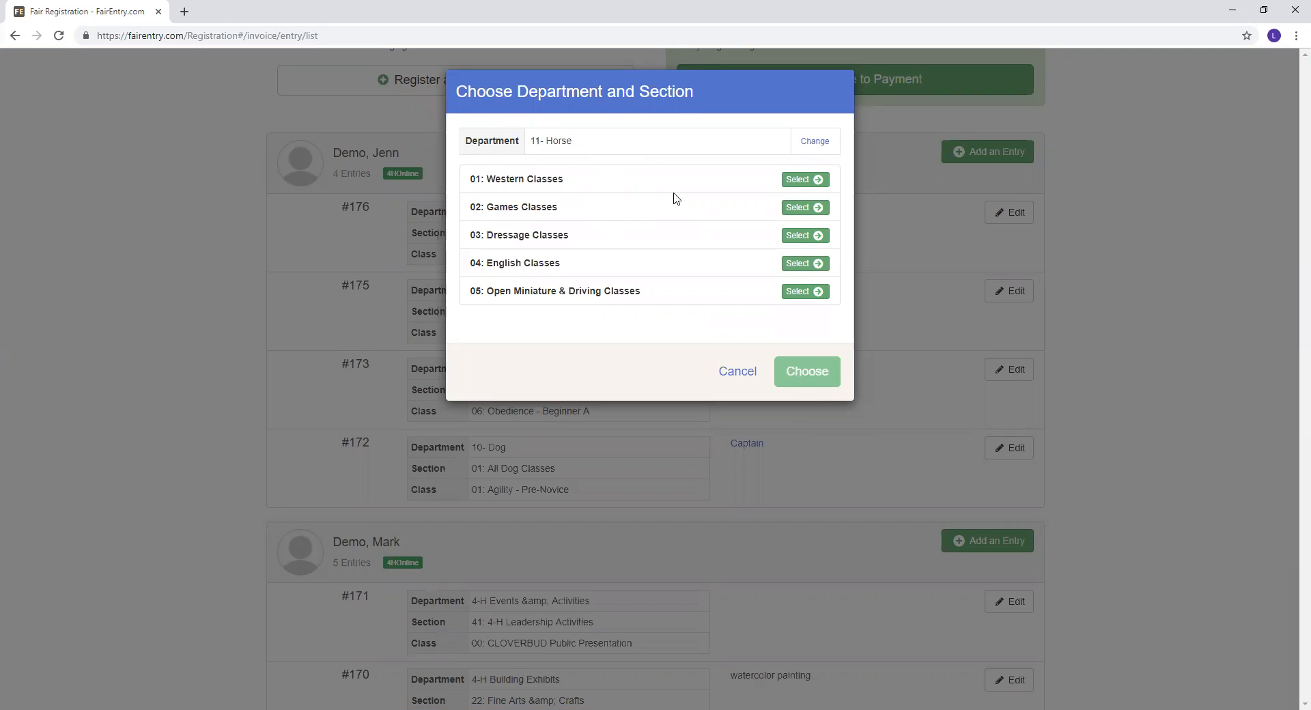
pyautogui.click(819, 180)
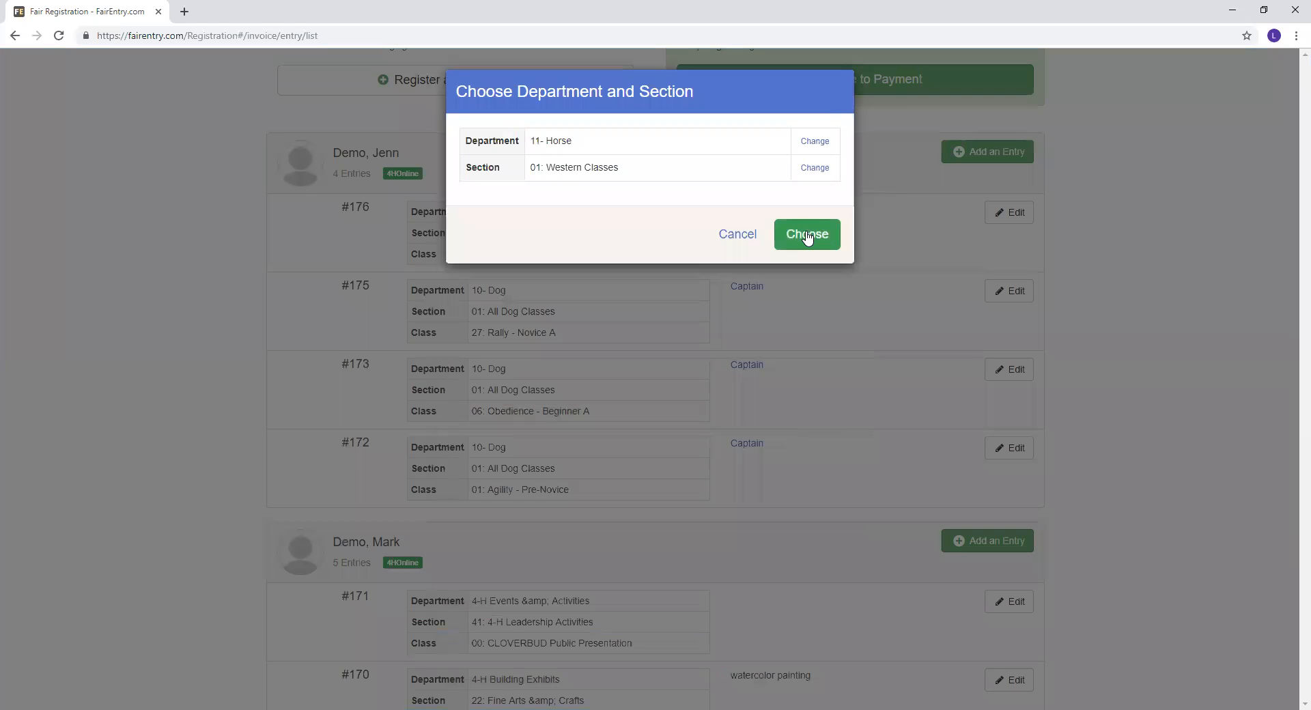
pyautogui.click(807, 236)
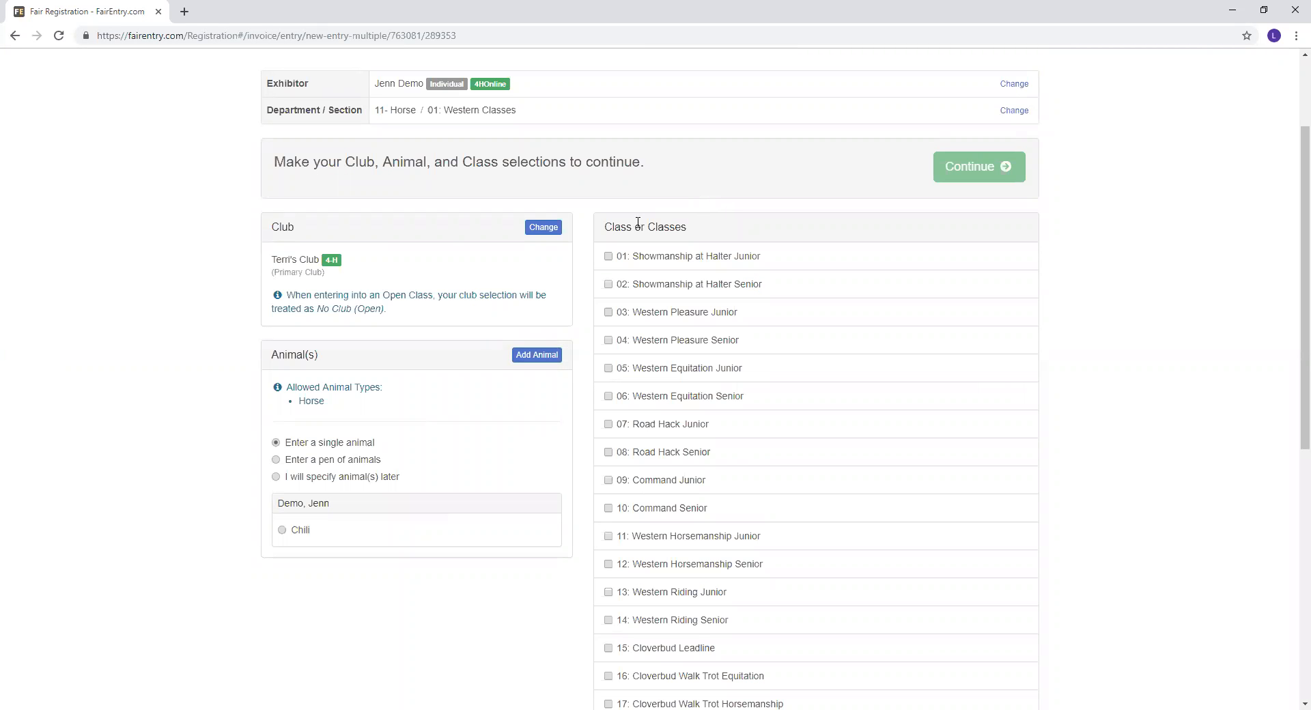
# - Select classes 01: Showmanship at Halter Junior, 09: Command Junior, 14: Western Riding Senior, 20: Western Pleasure Walk Trot and 25: Command Novice
pyautogui.click(608, 257)
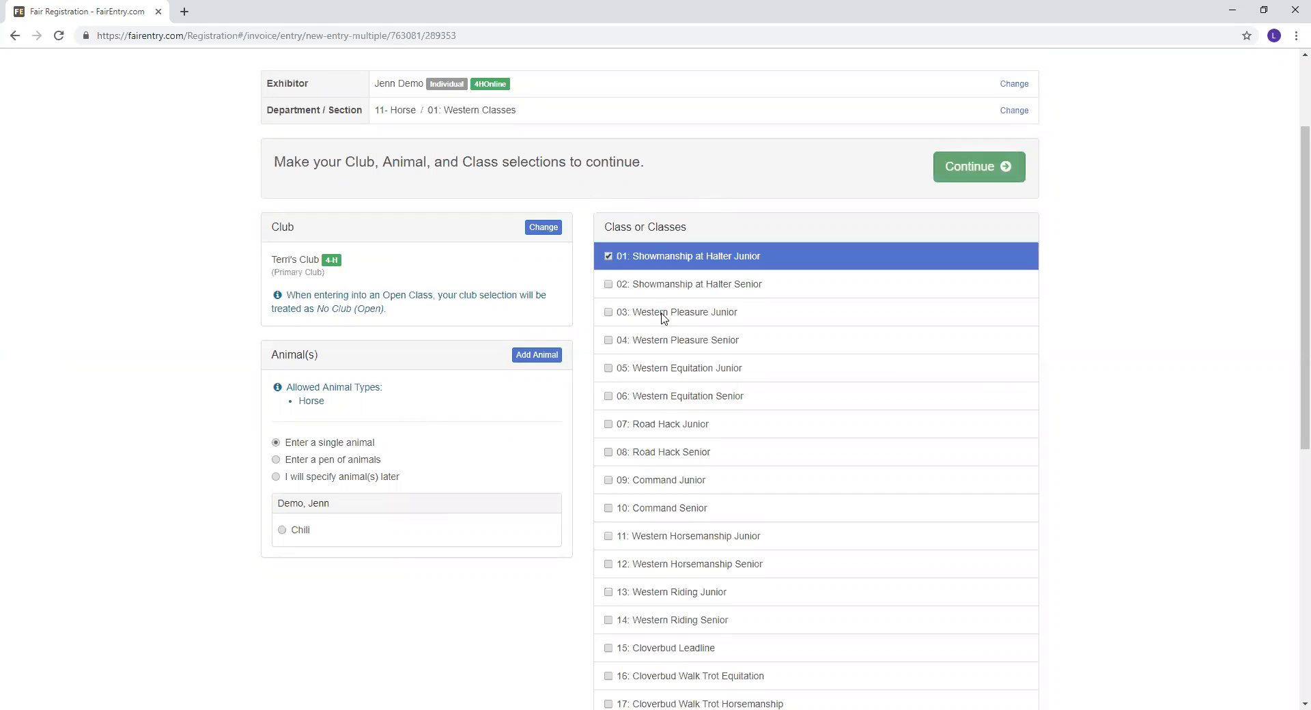
pyautogui.scroll(-2, 676, 314)
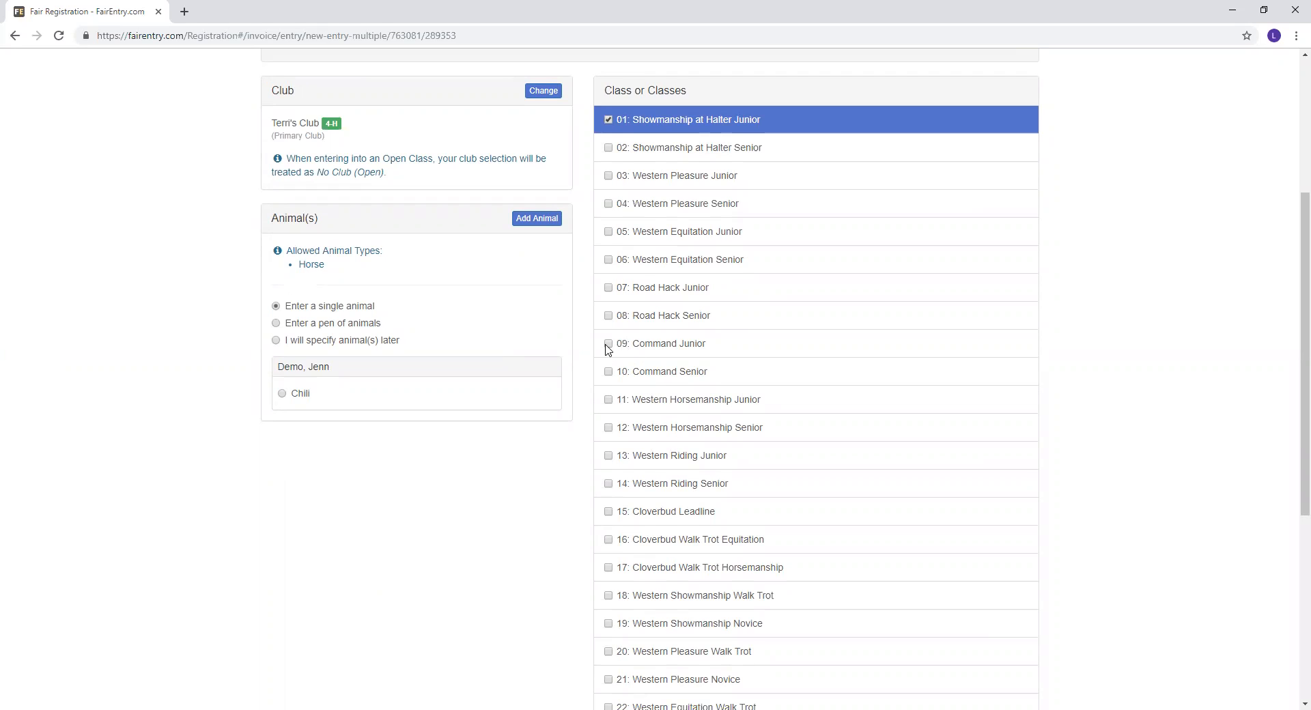
pyautogui.click(607, 345)
pyautogui.click(608, 485)
pyautogui.scroll(-1, 660, 472)
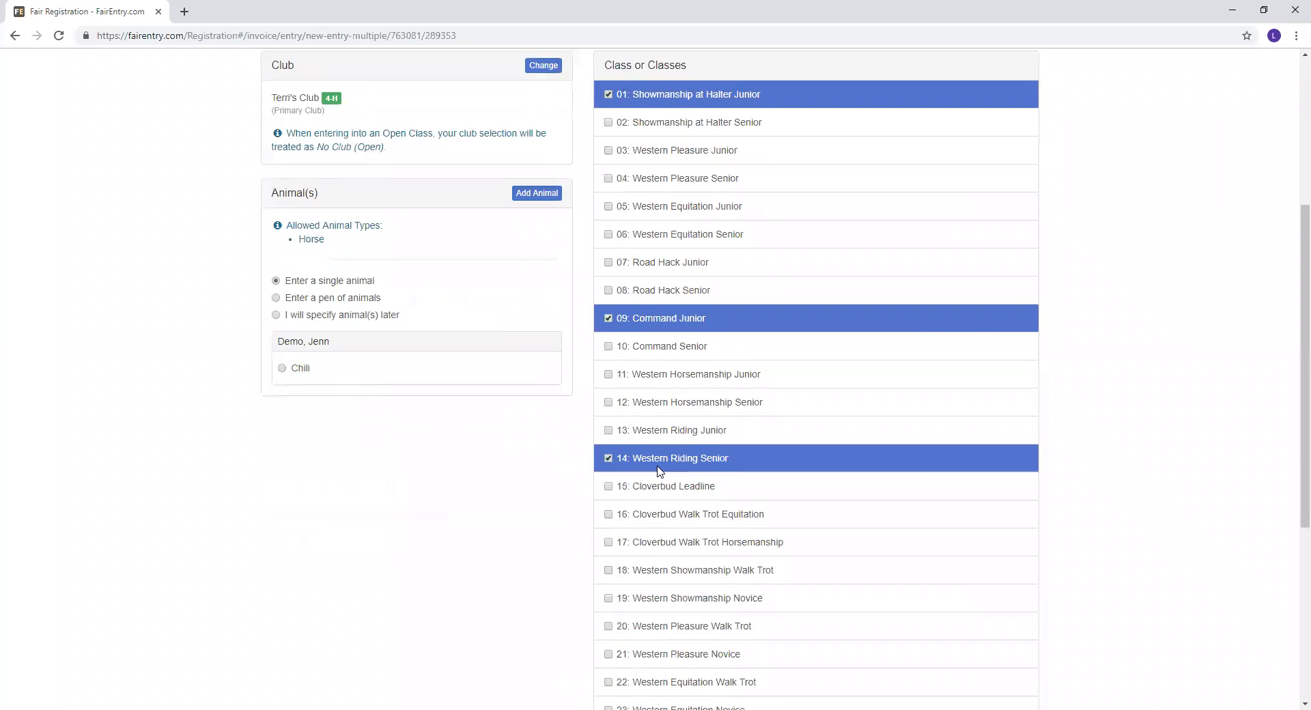
pyautogui.scroll(-2, 660, 472)
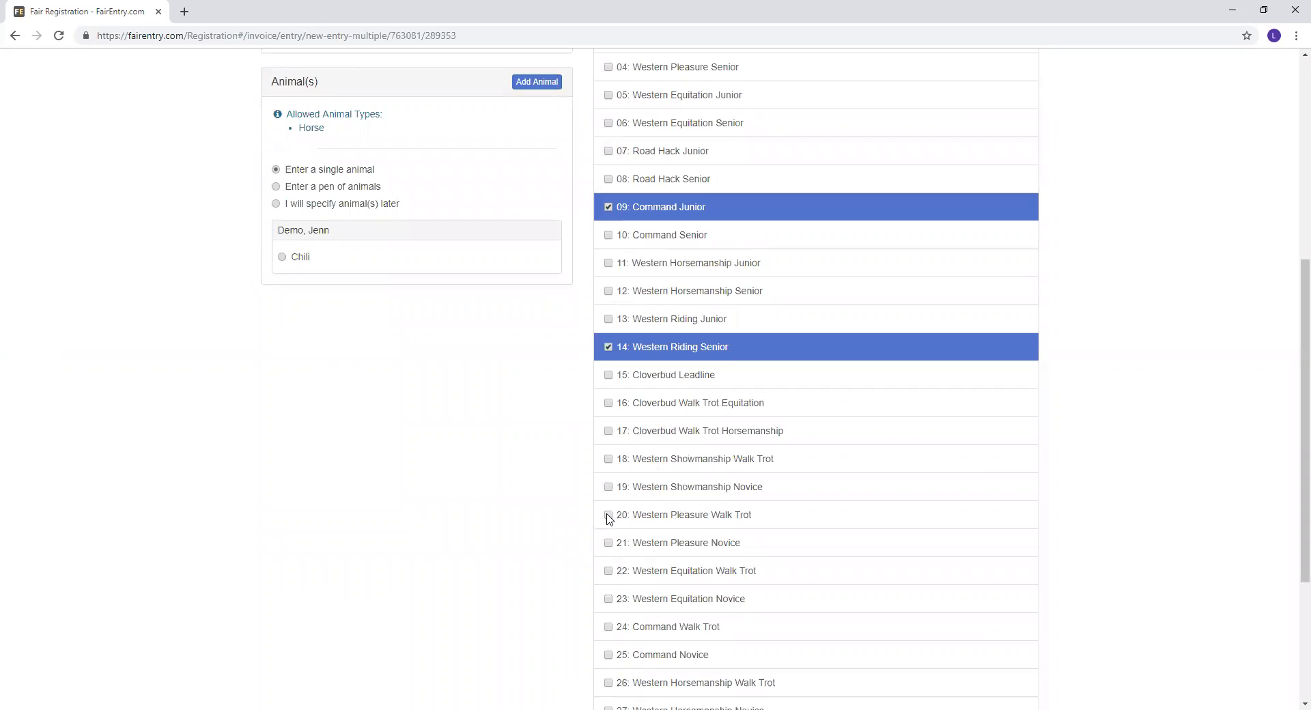
pyautogui.click(608, 516)
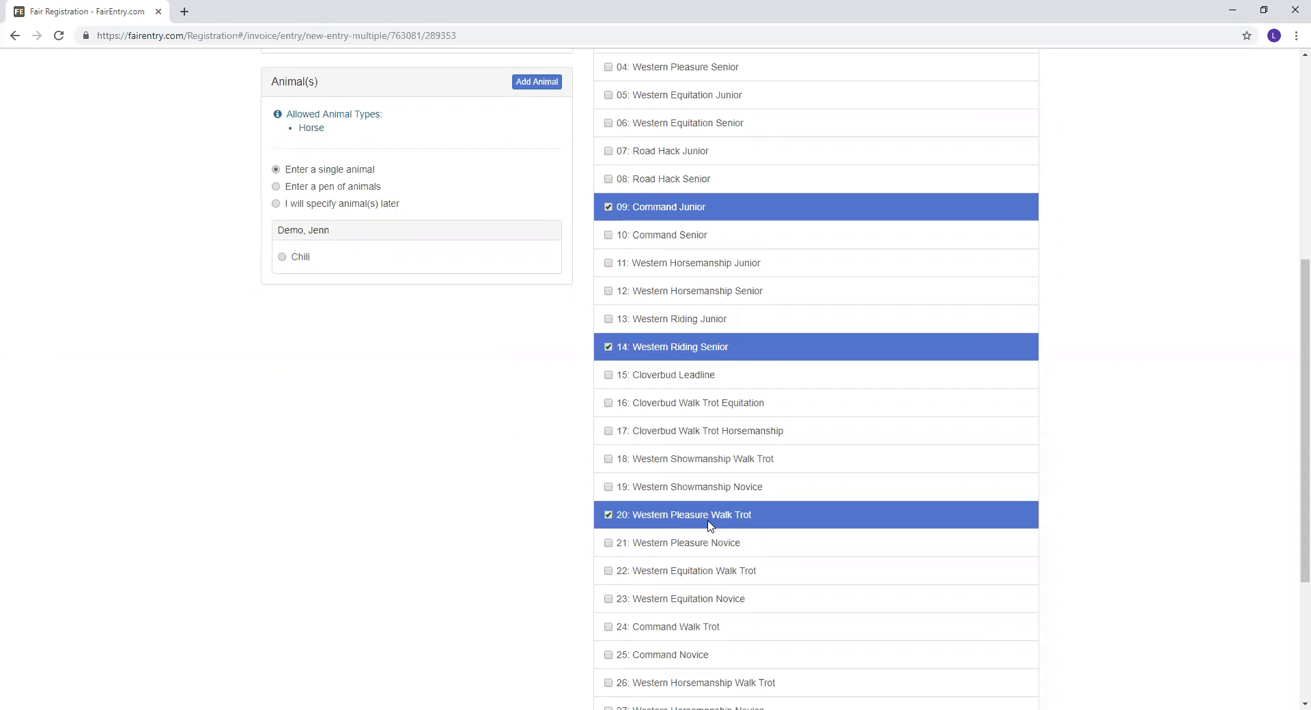
pyautogui.scroll(-2, 613, 508)
pyautogui.click(609, 518)
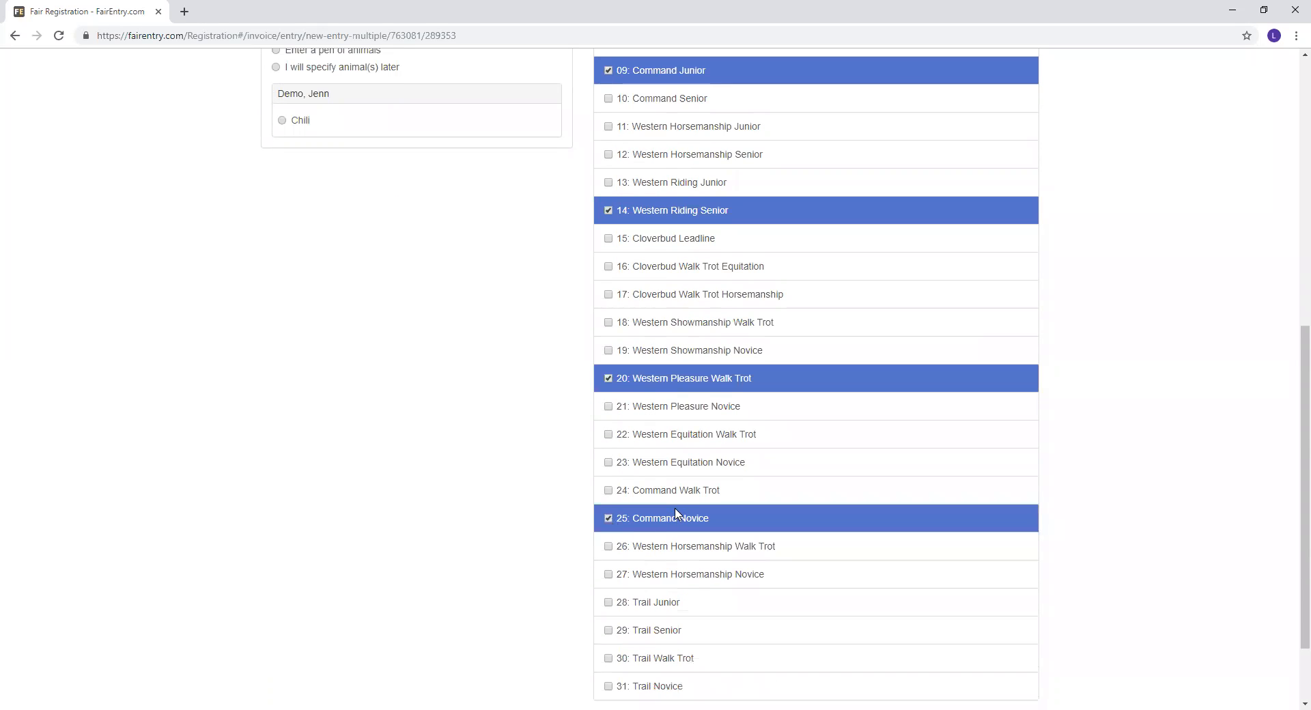
pyautogui.scroll(7, 671, 512)
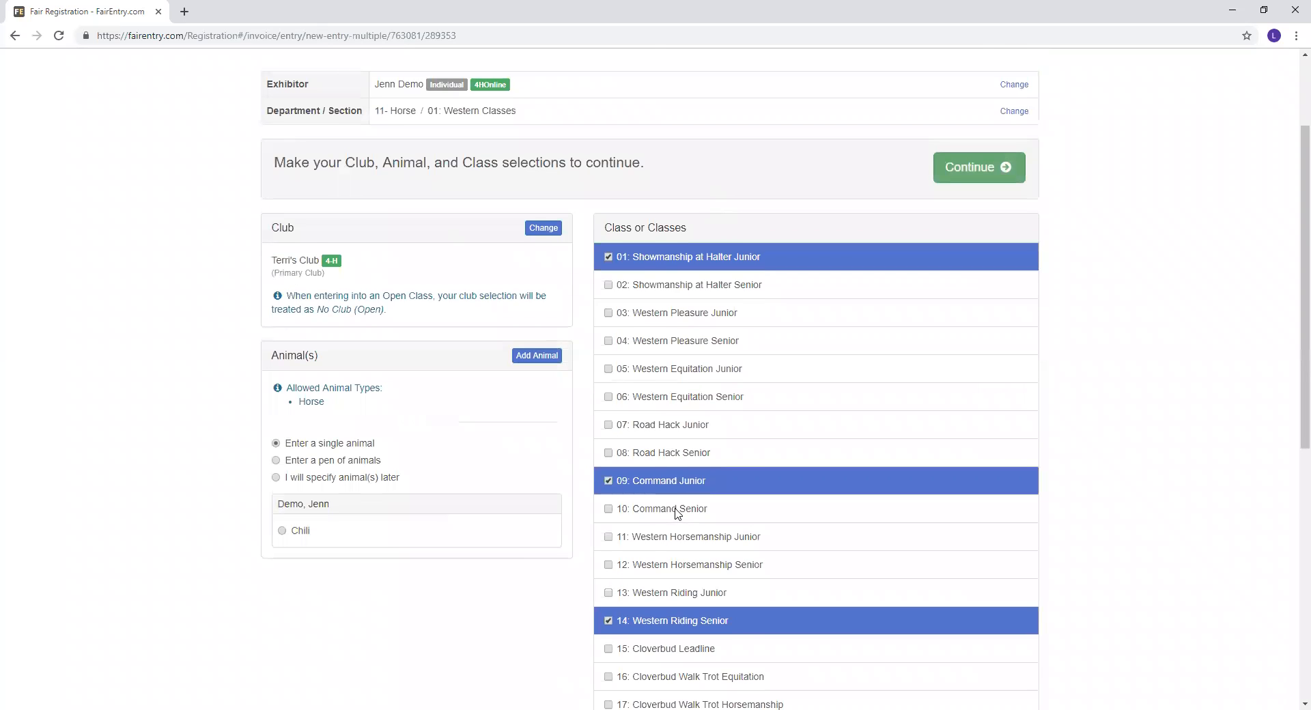
pyautogui.scroll(2, 676, 512)
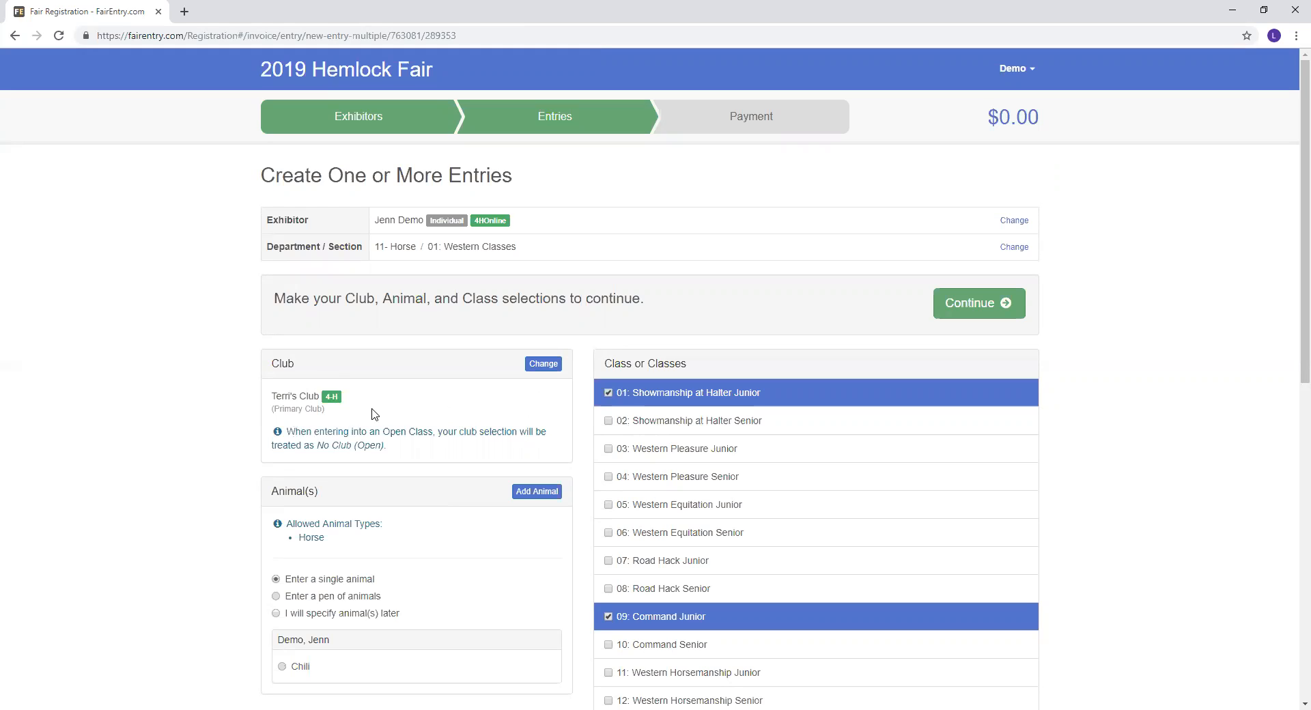
# - Add a new animal from scratch with type Horse and the name Cowboy, and save it
pyautogui.scroll(-2, 379, 414)
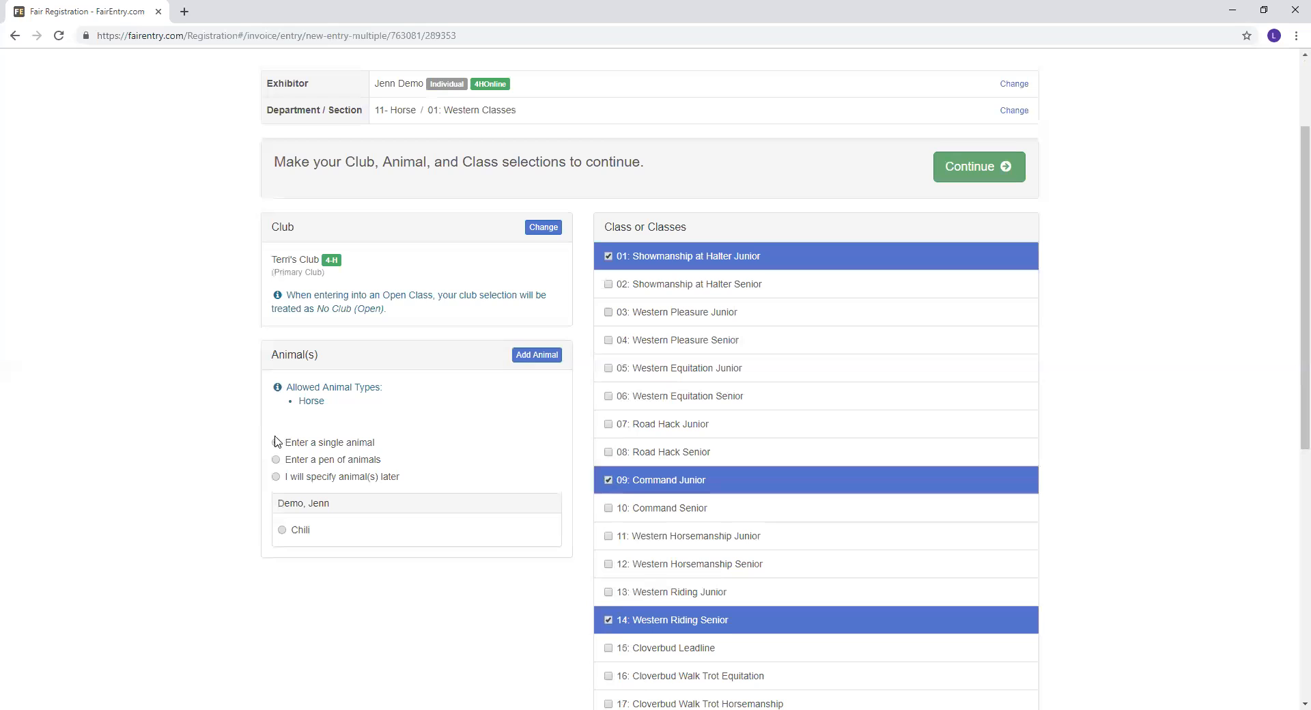
pyautogui.click(547, 356)
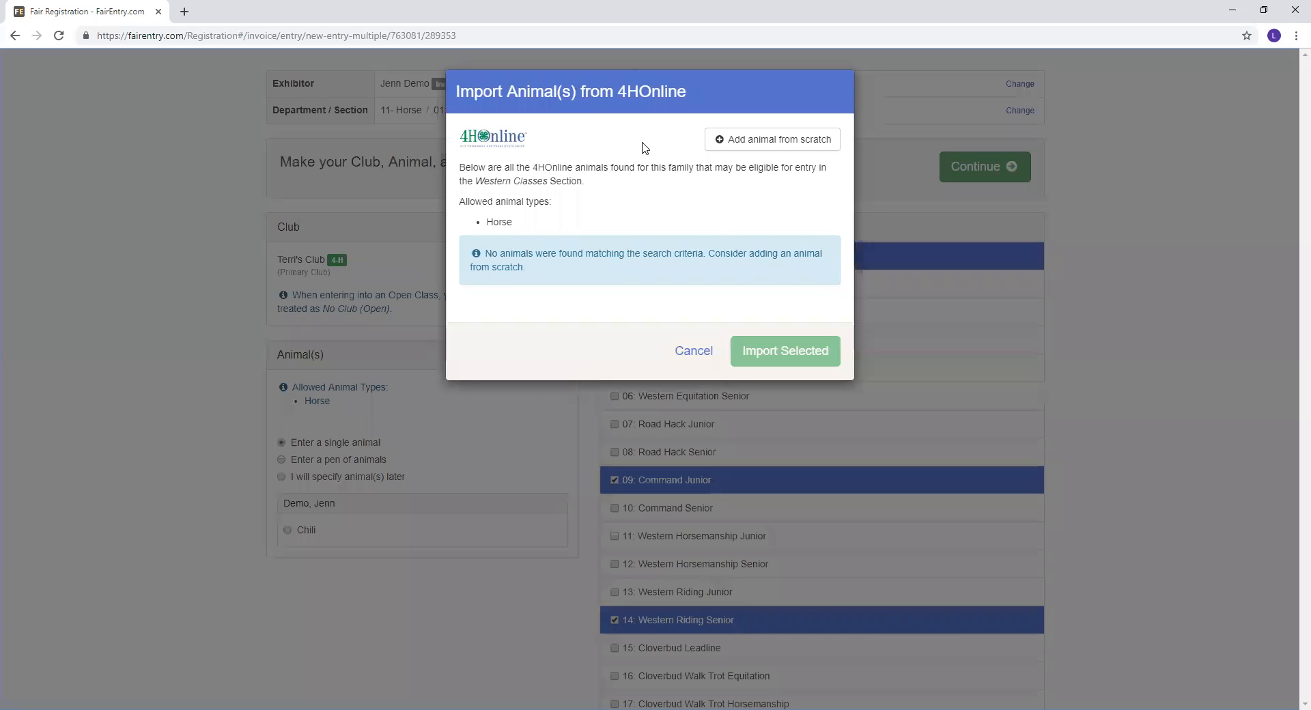
pyautogui.click(786, 142)
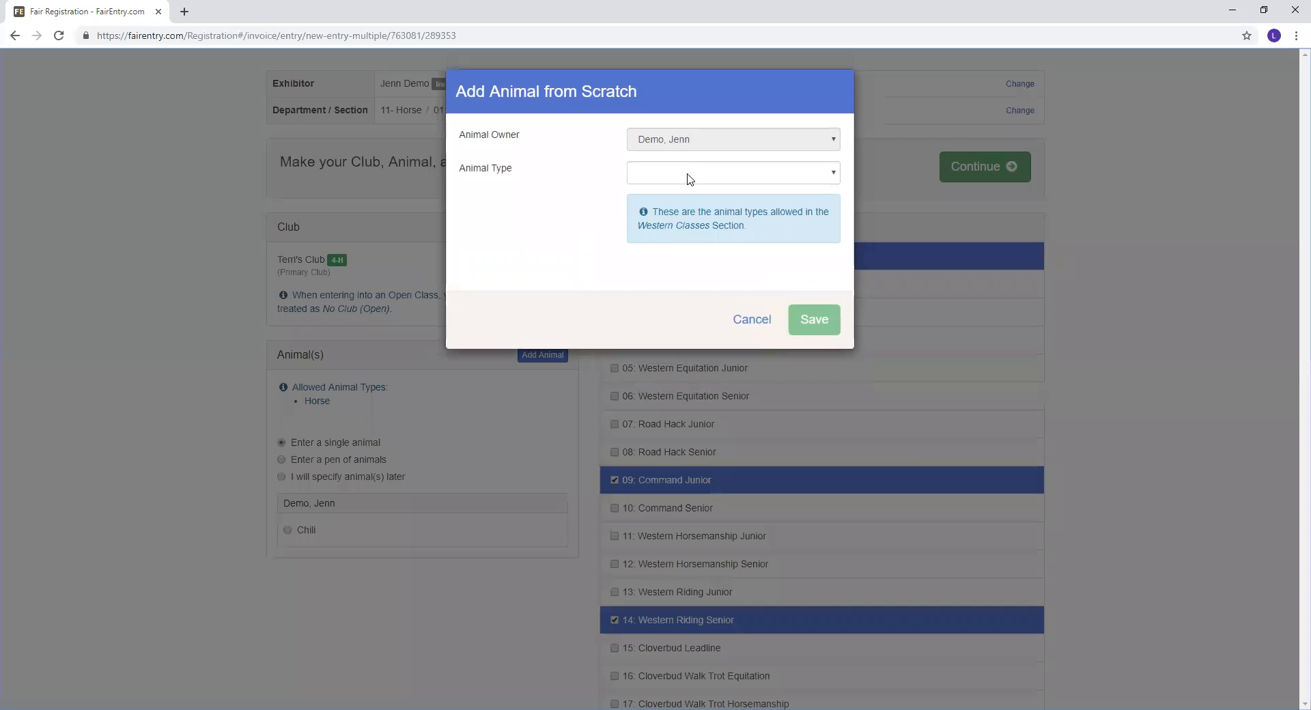
pyautogui.click(686, 177)
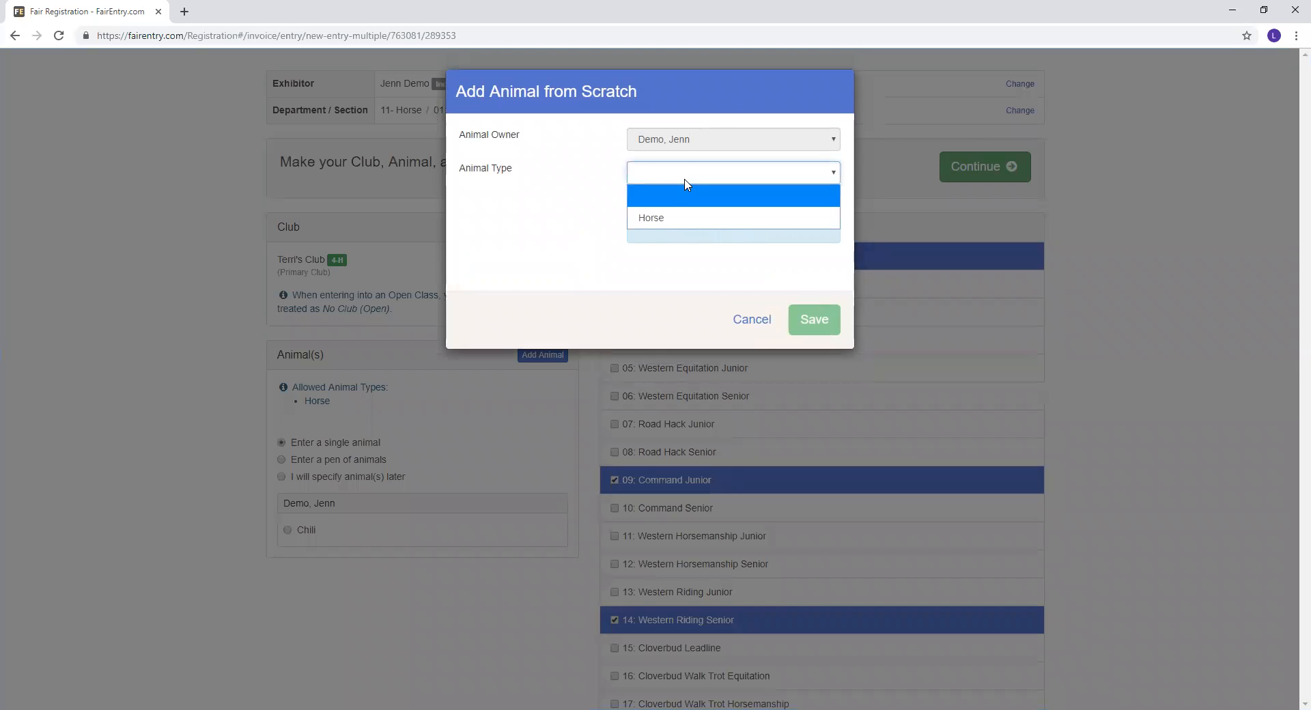
pyautogui.click(688, 223)
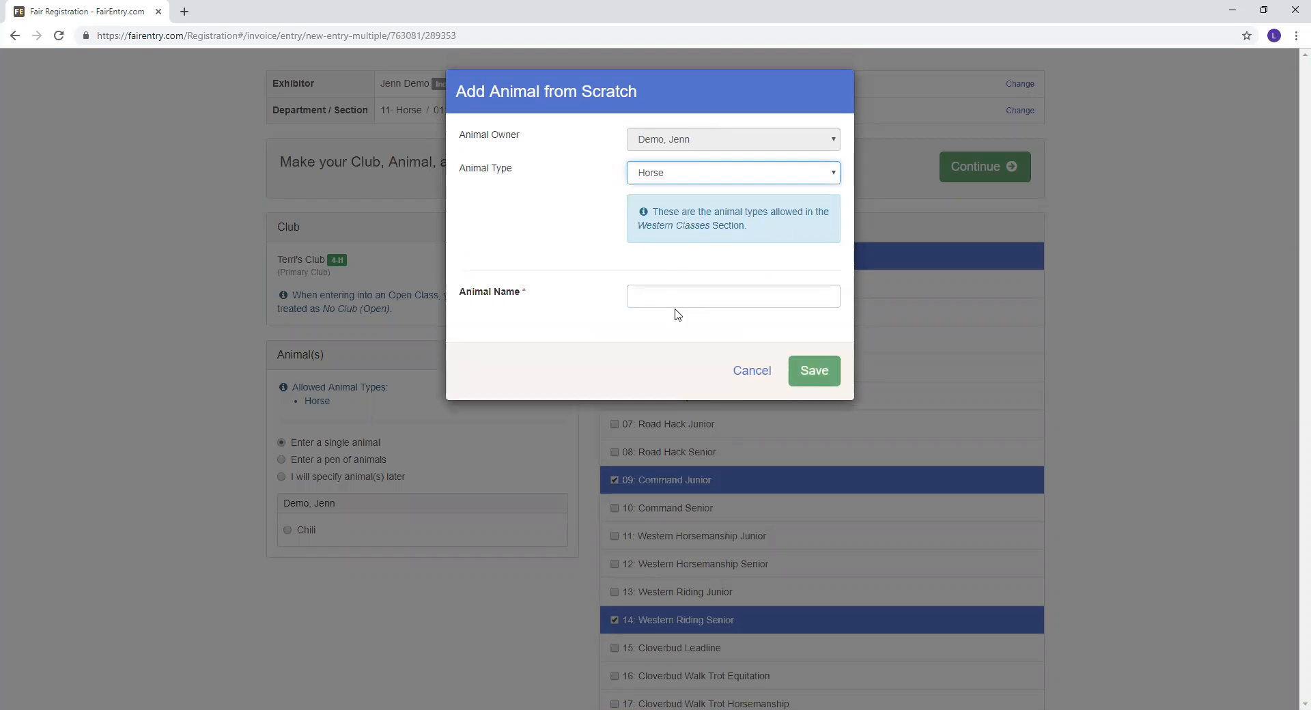
pyautogui.click(671, 300)
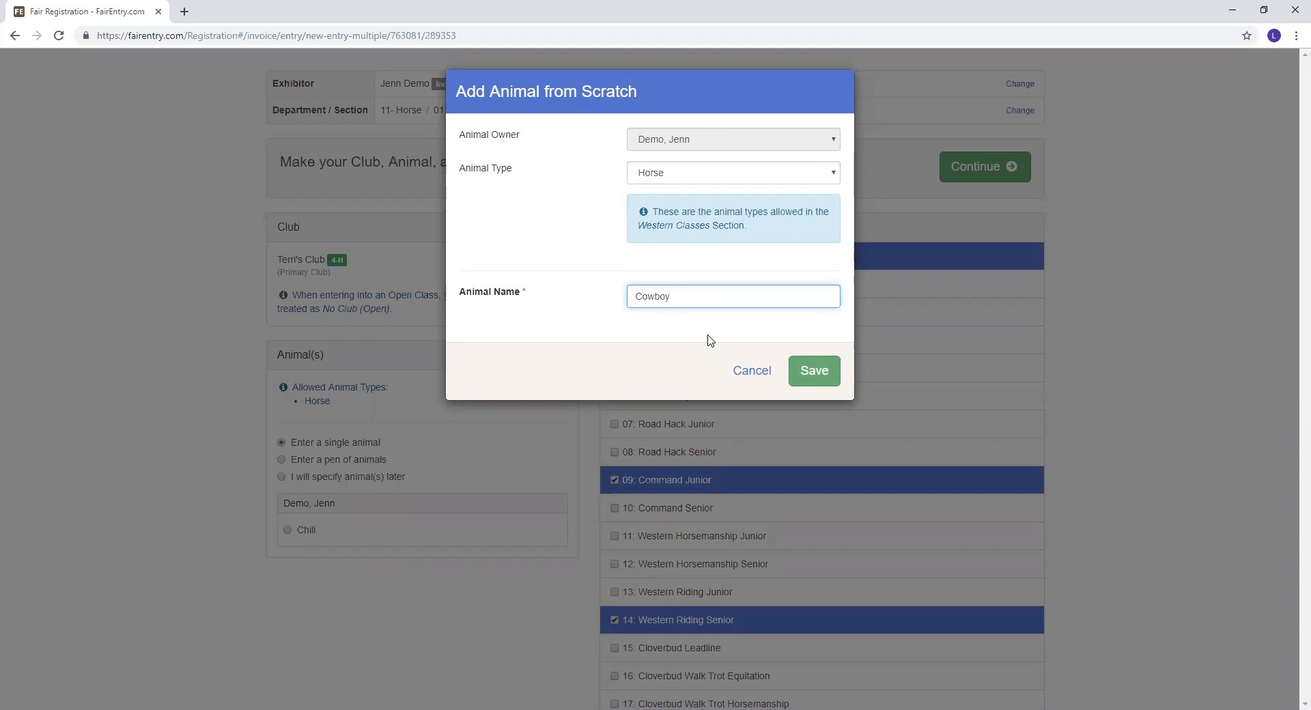
pyautogui.click(813, 375)
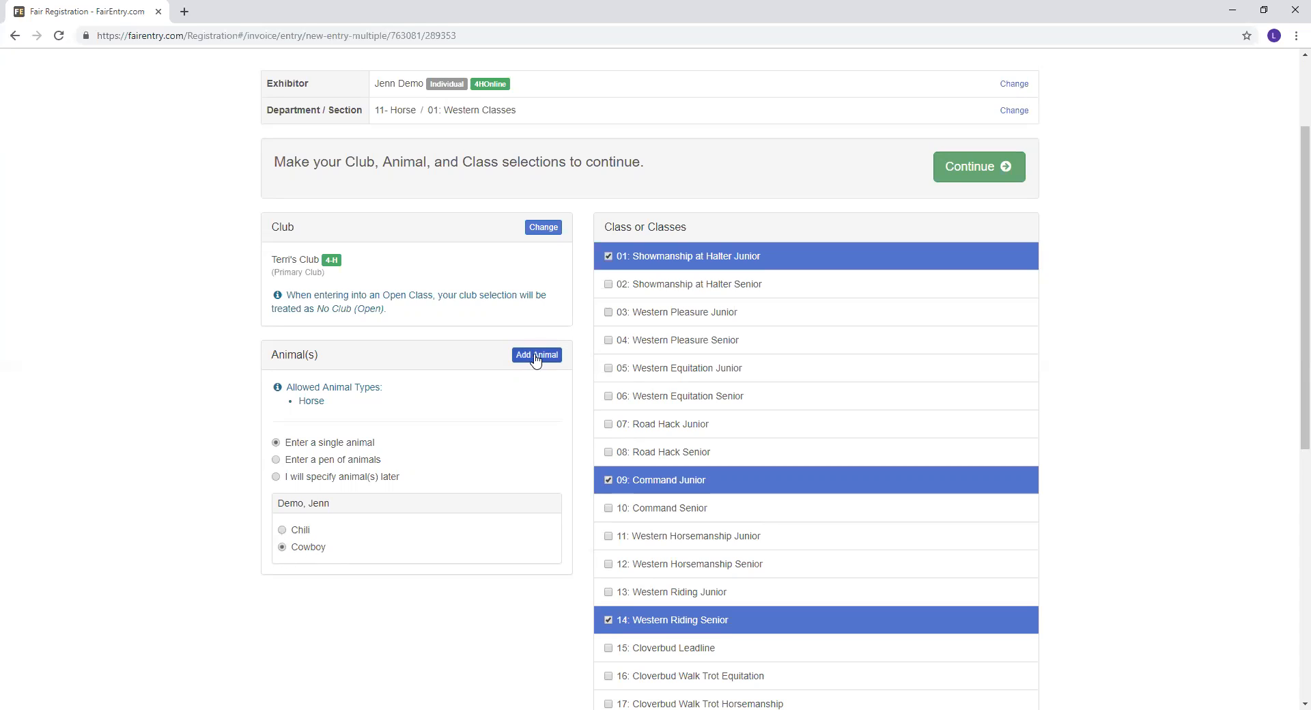
# - Continue with Cowboy and the selected Western classes, review the selections and create the entries
pyautogui.click(973, 176)
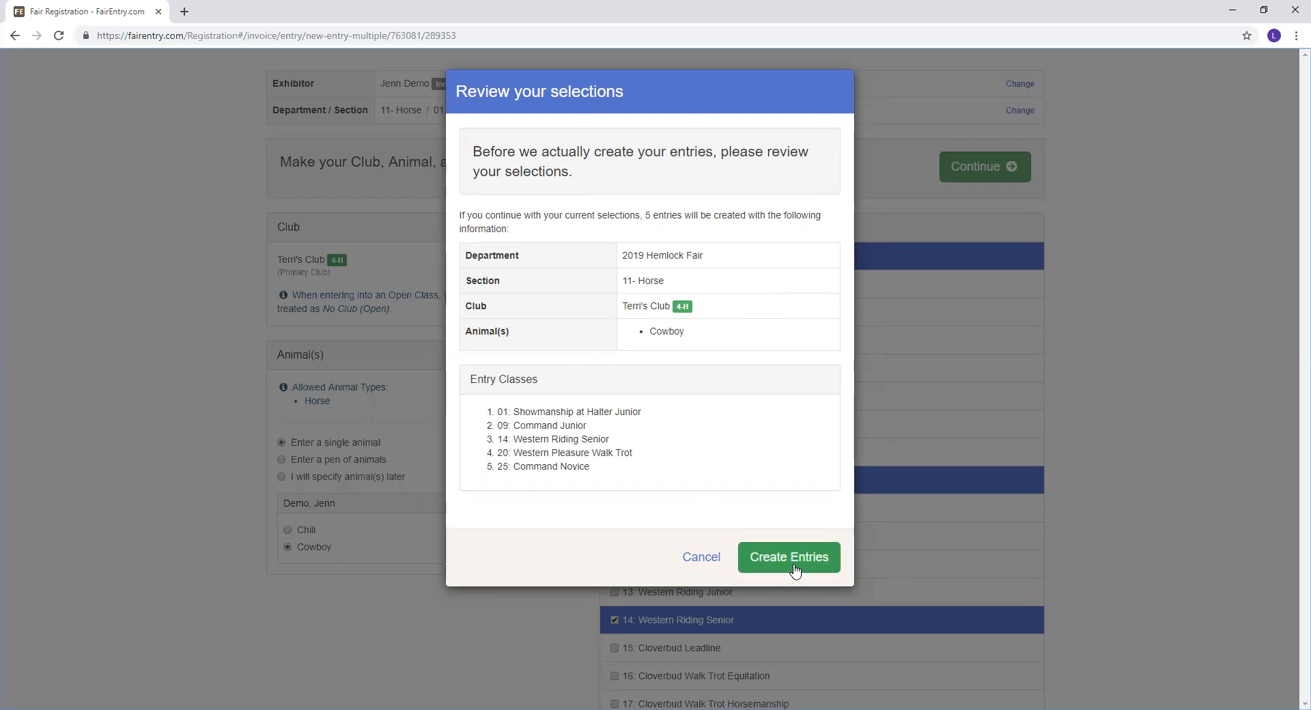
pyautogui.click(779, 566)
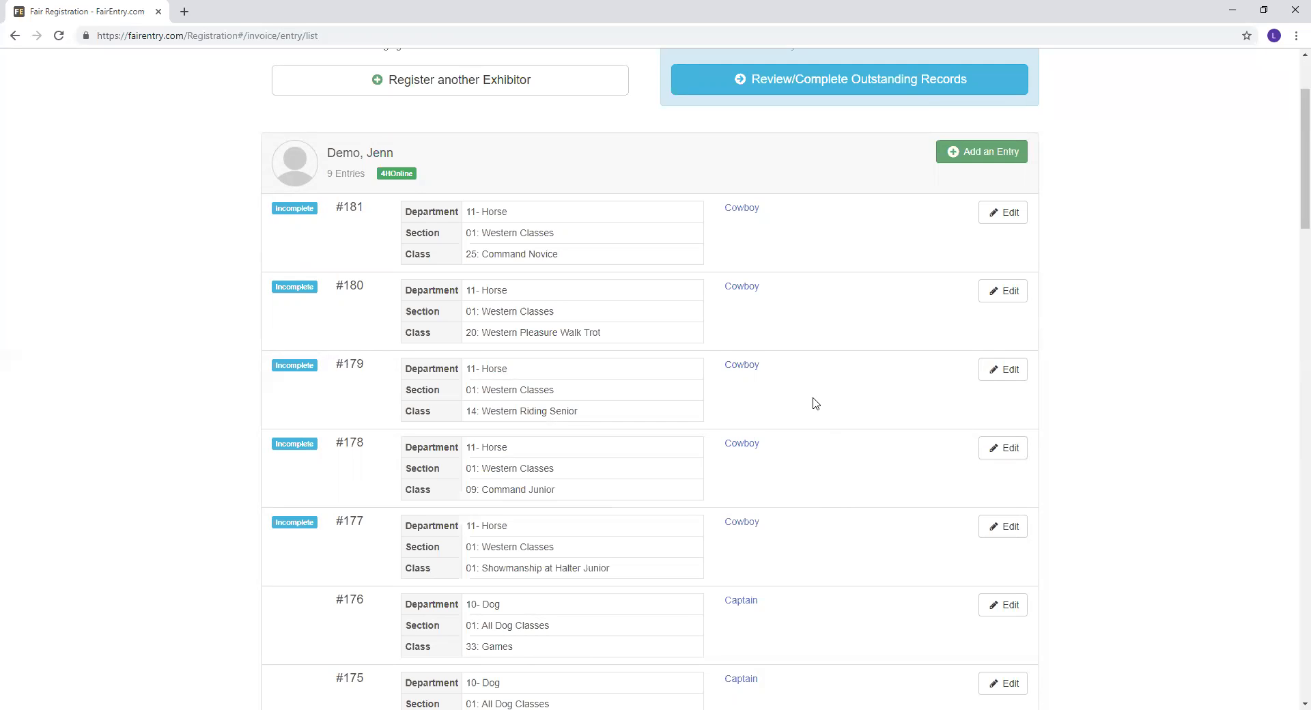
# - Check the entry list for incomplete horse entries and complete the outstanding record for class 01: Showmanship at Halter Junior
pyautogui.scroll(-1, 483, 414)
pyautogui.scroll(-3, 483, 413)
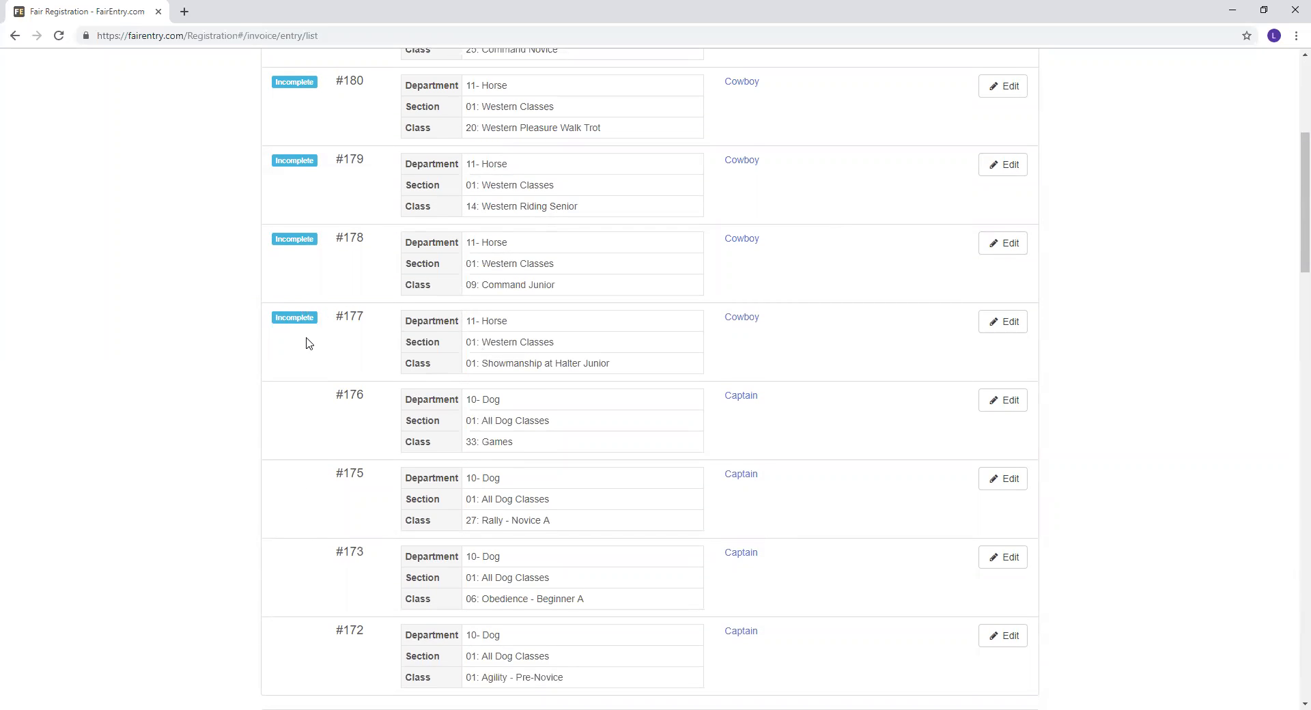
pyautogui.scroll(2, 345, 330)
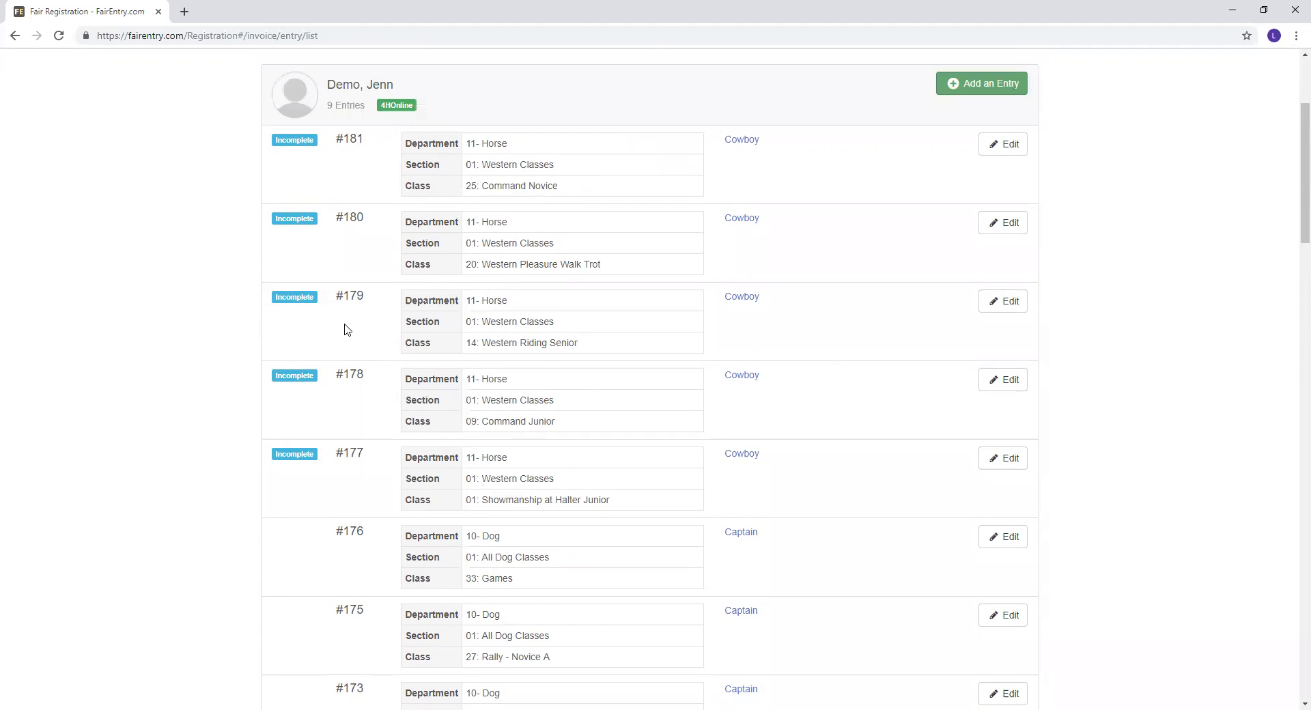
pyautogui.scroll(2, 345, 329)
pyautogui.scroll(-1, 345, 328)
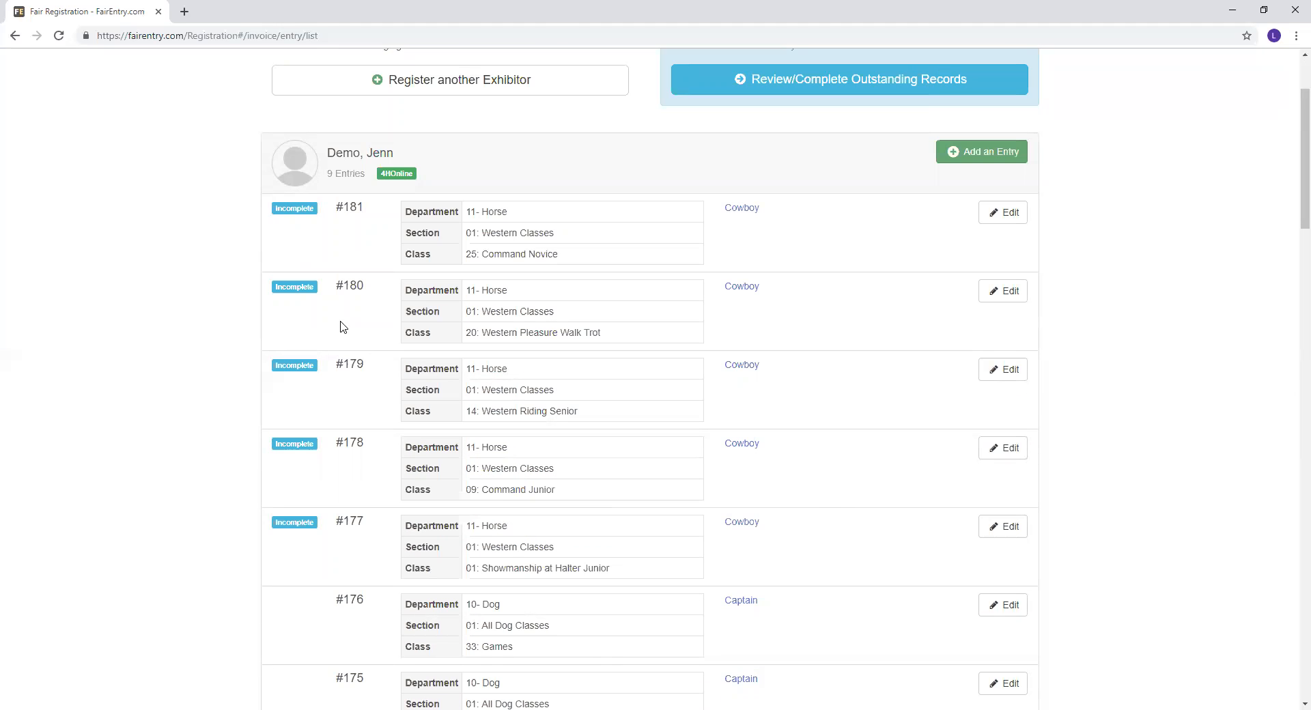
pyautogui.scroll(1, 343, 327)
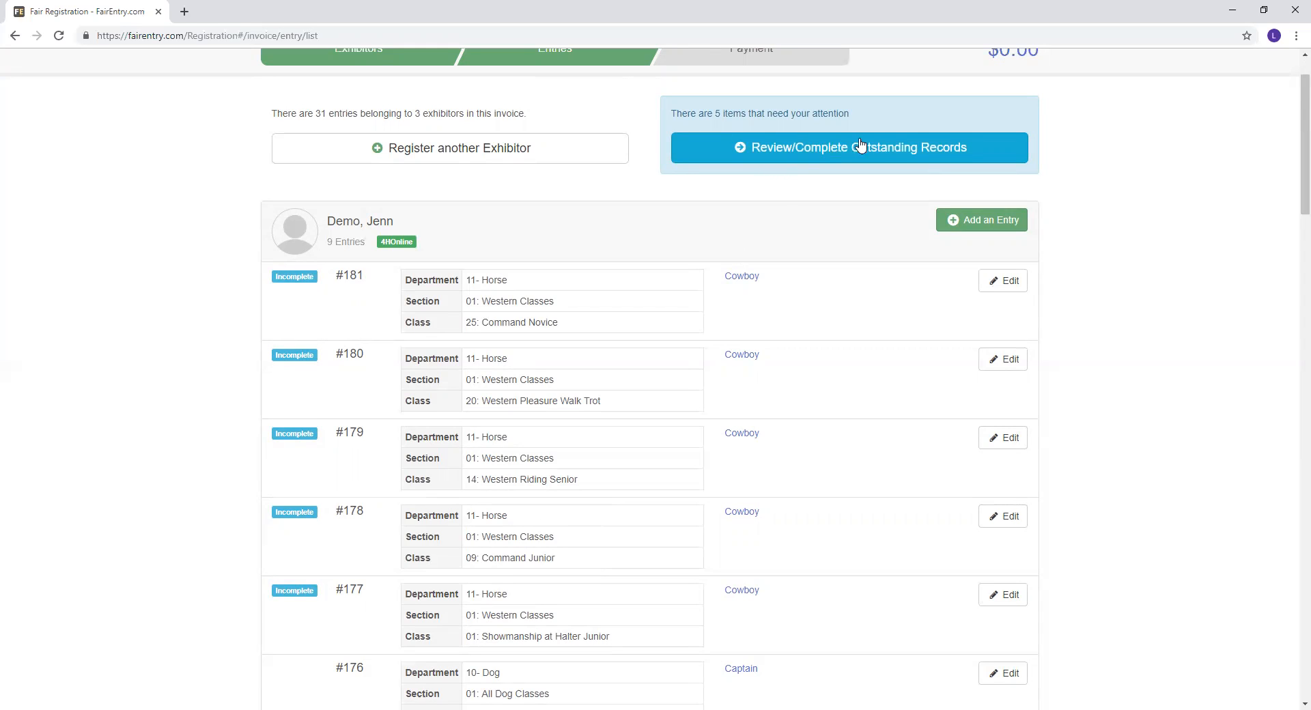
pyautogui.click(823, 151)
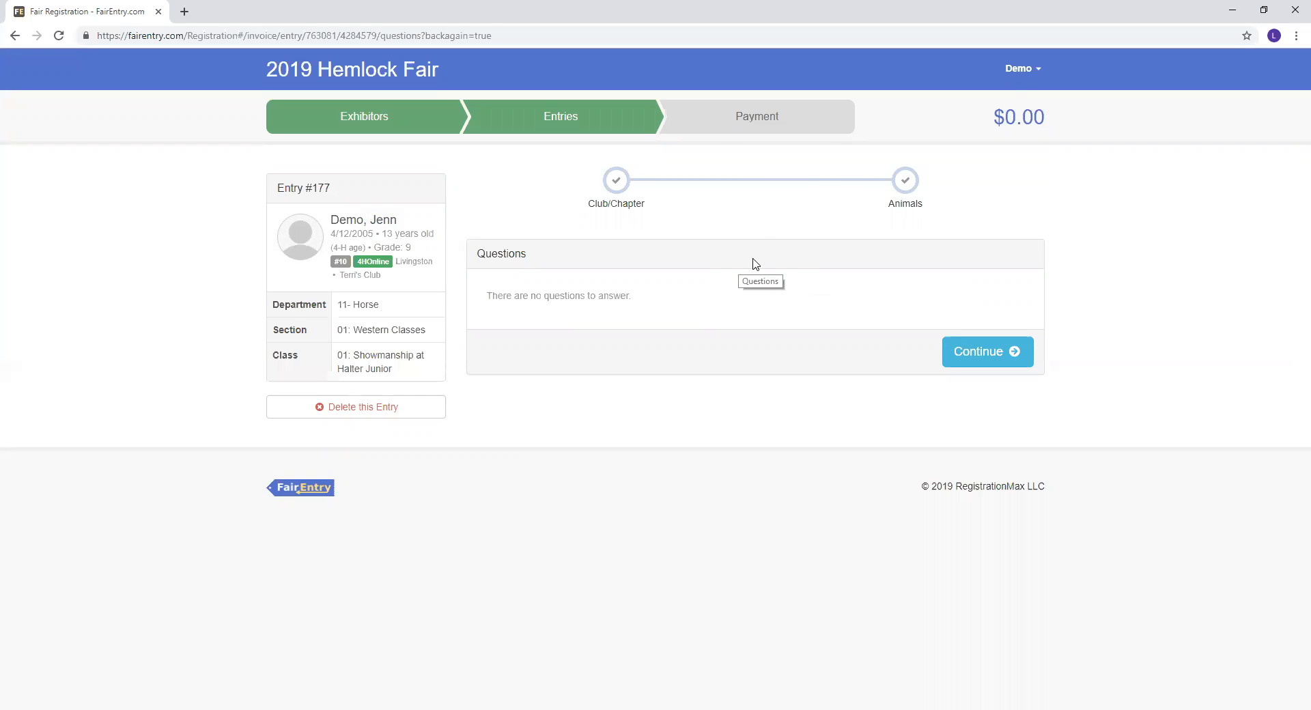
pyautogui.click(980, 353)
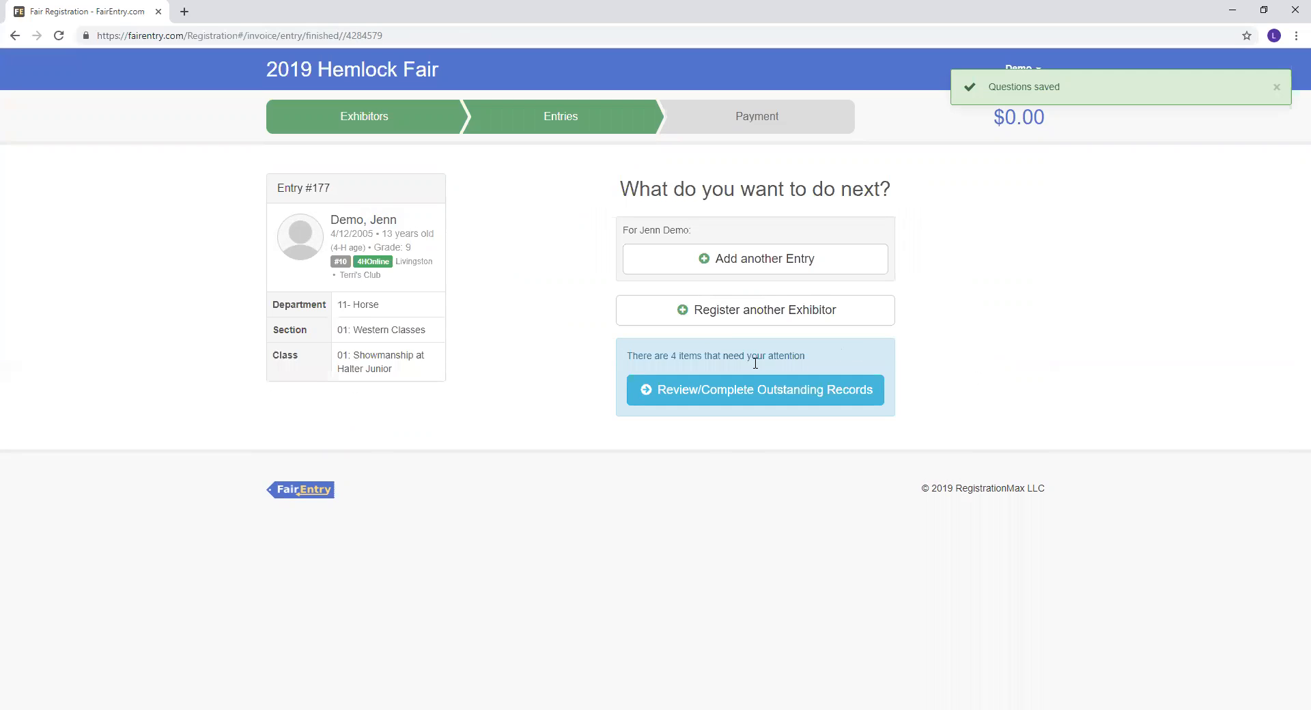
# - Complete the outstanding records for classes 09: Command Junior, 14: Western Riding Senior, 20: Western Pleasure Walk Trot and 25: Command Novice
pyautogui.click(744, 389)
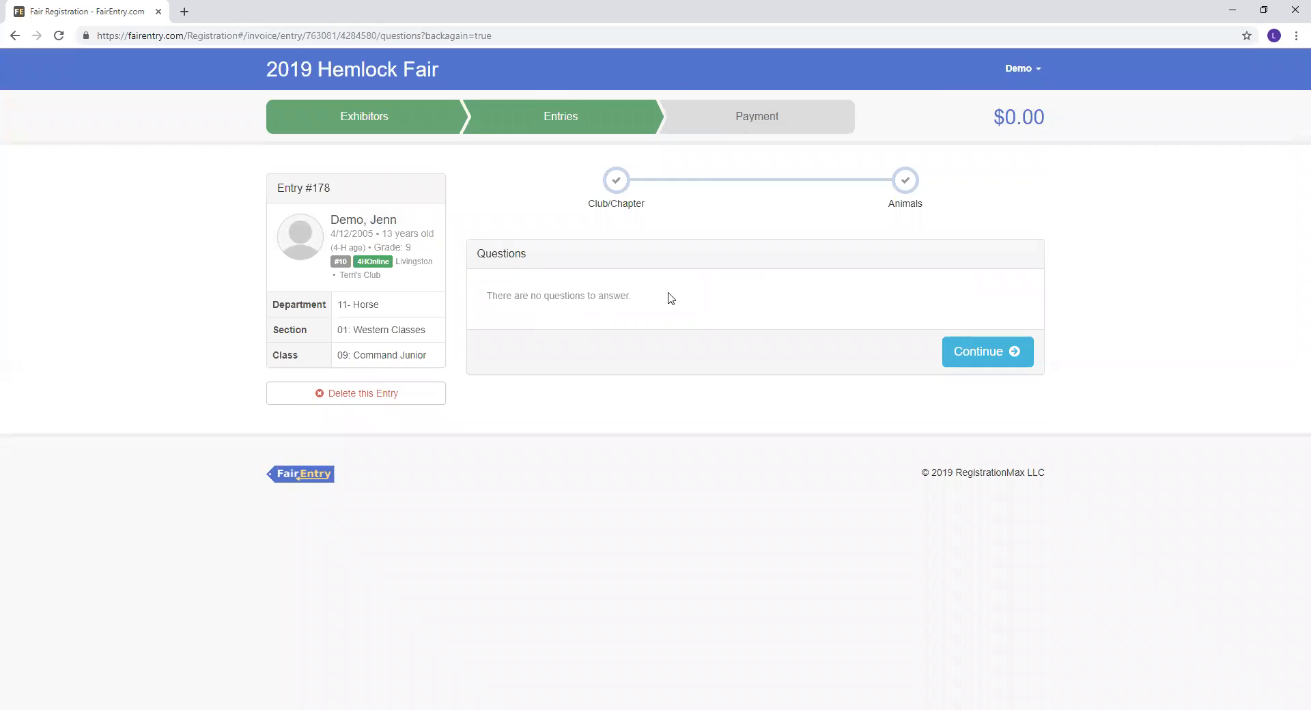
pyautogui.click(989, 362)
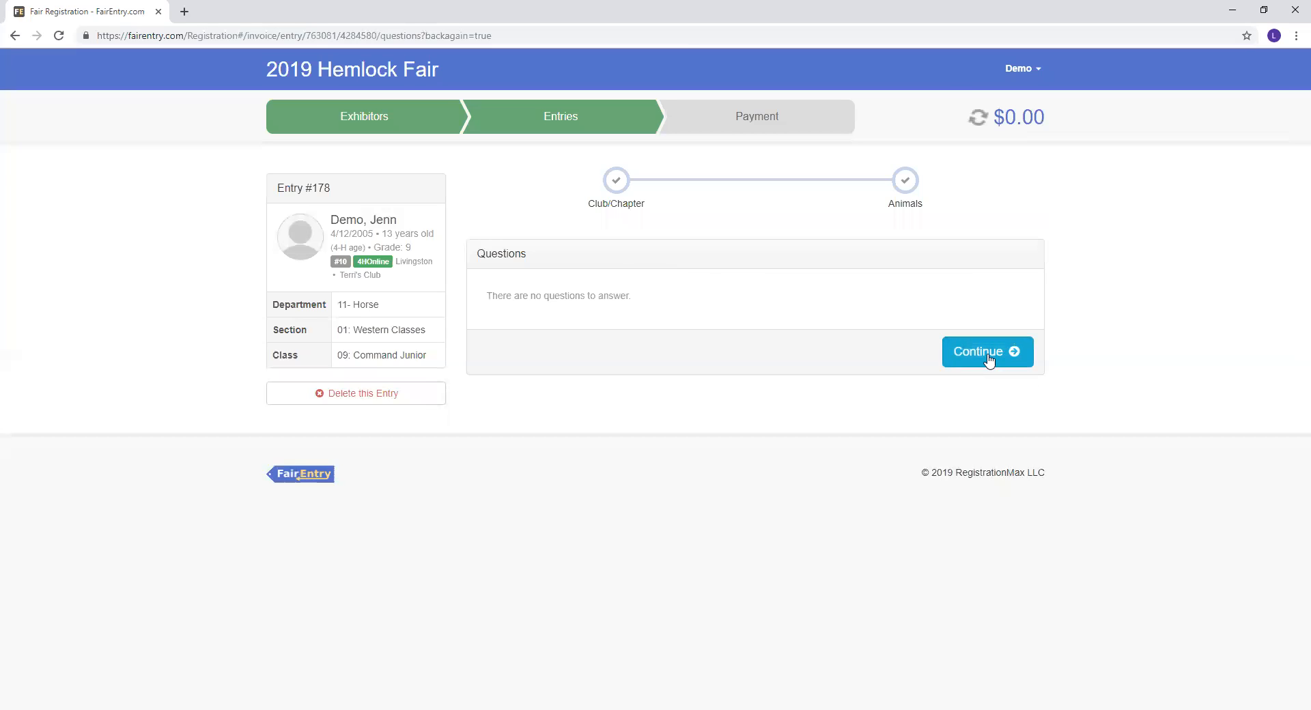
pyautogui.click(746, 393)
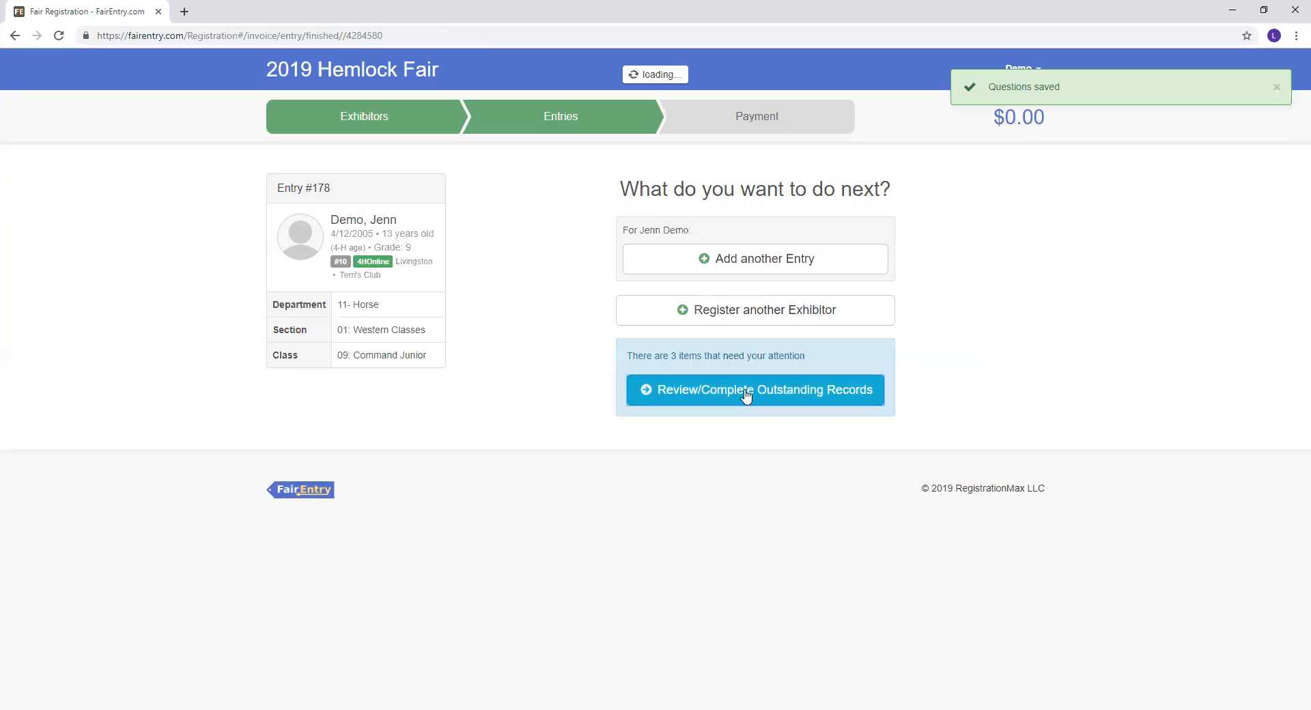
pyautogui.click(988, 354)
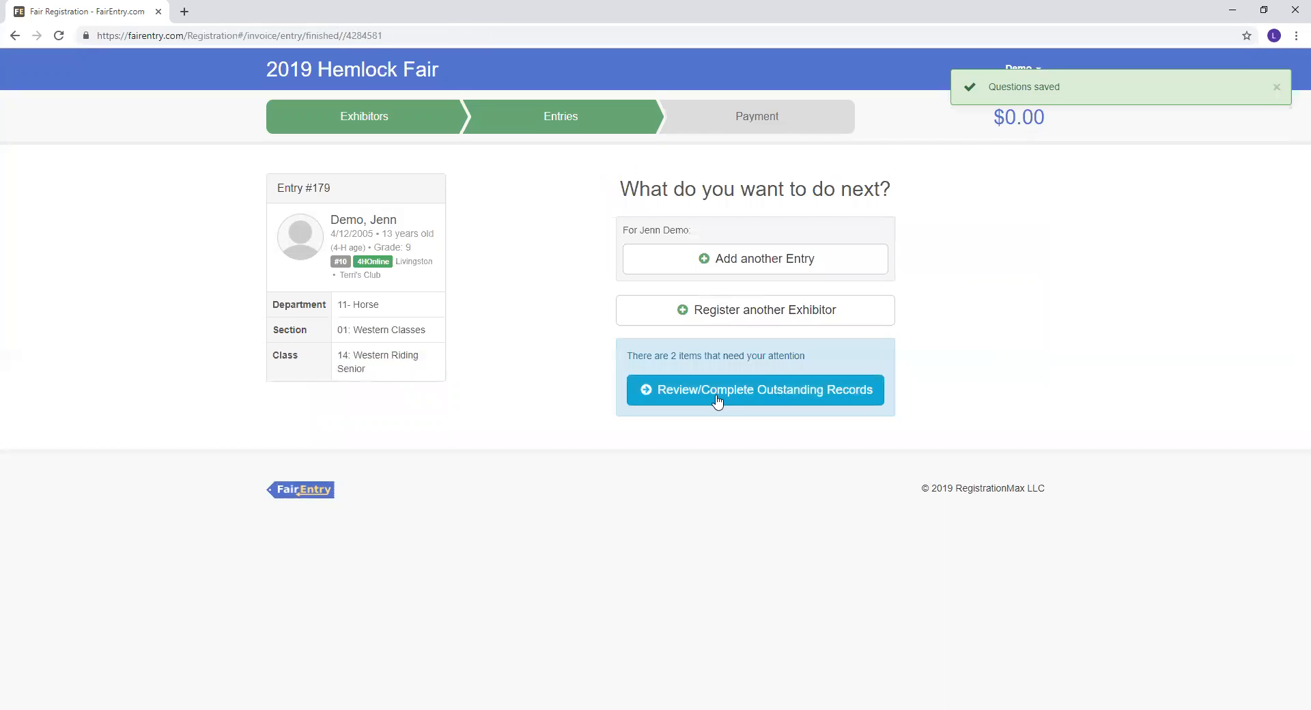
pyautogui.click(717, 399)
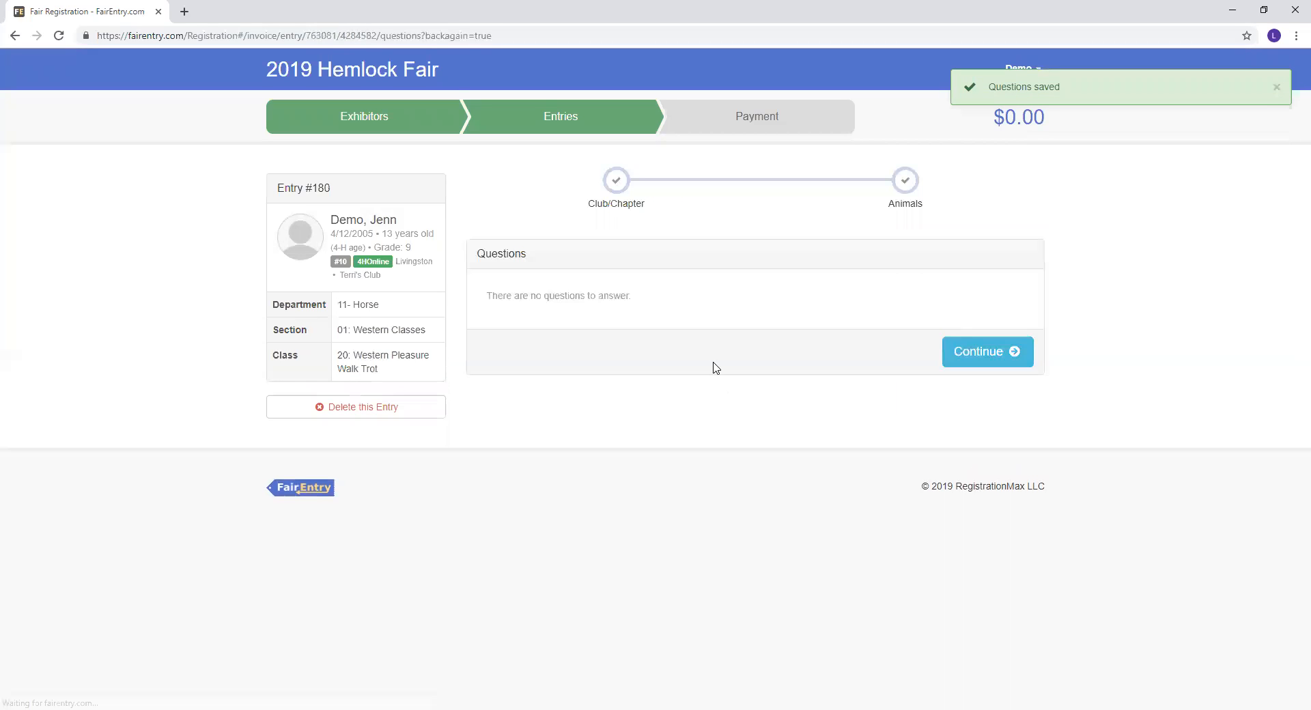
pyautogui.click(985, 355)
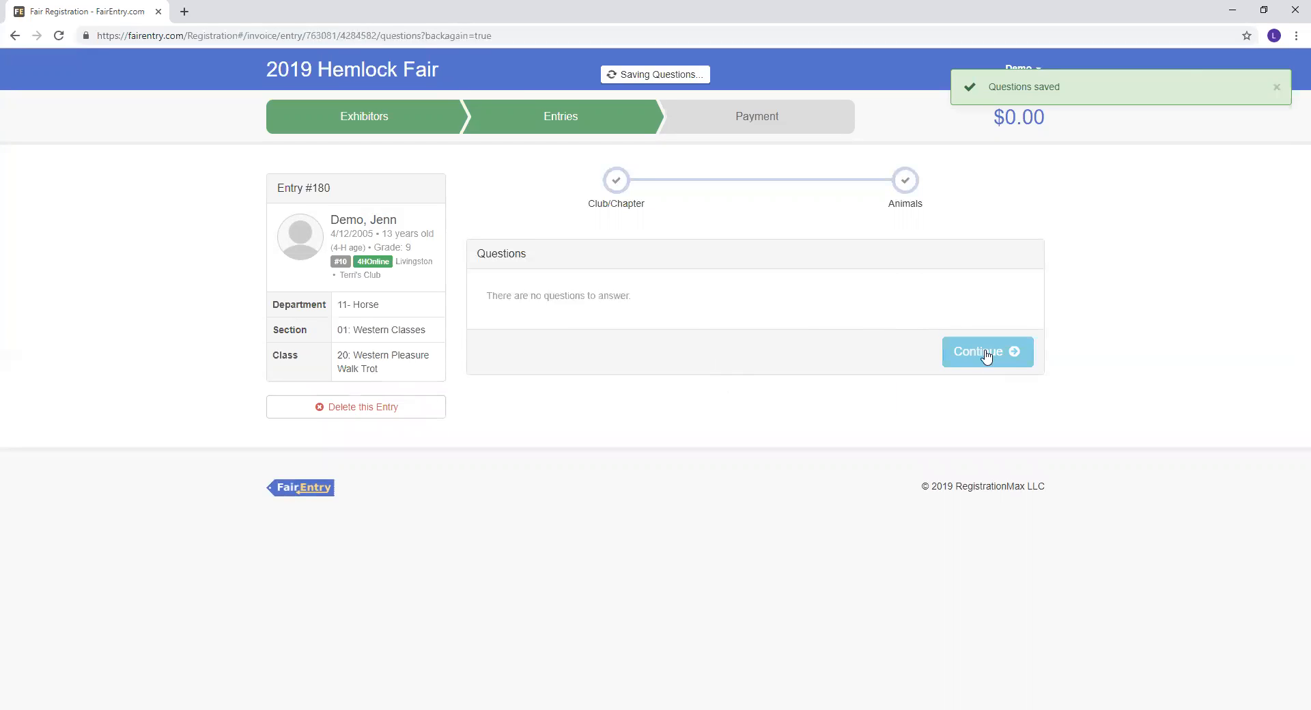
pyautogui.click(748, 394)
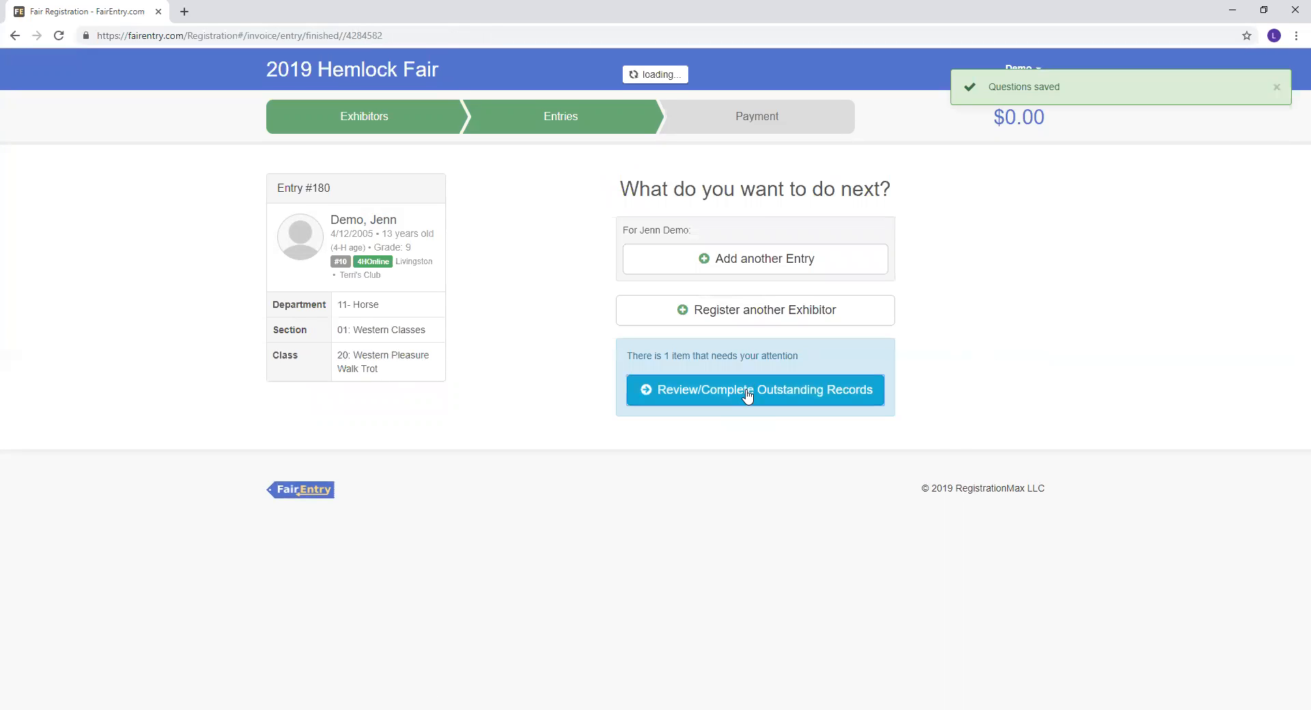
pyautogui.click(990, 354)
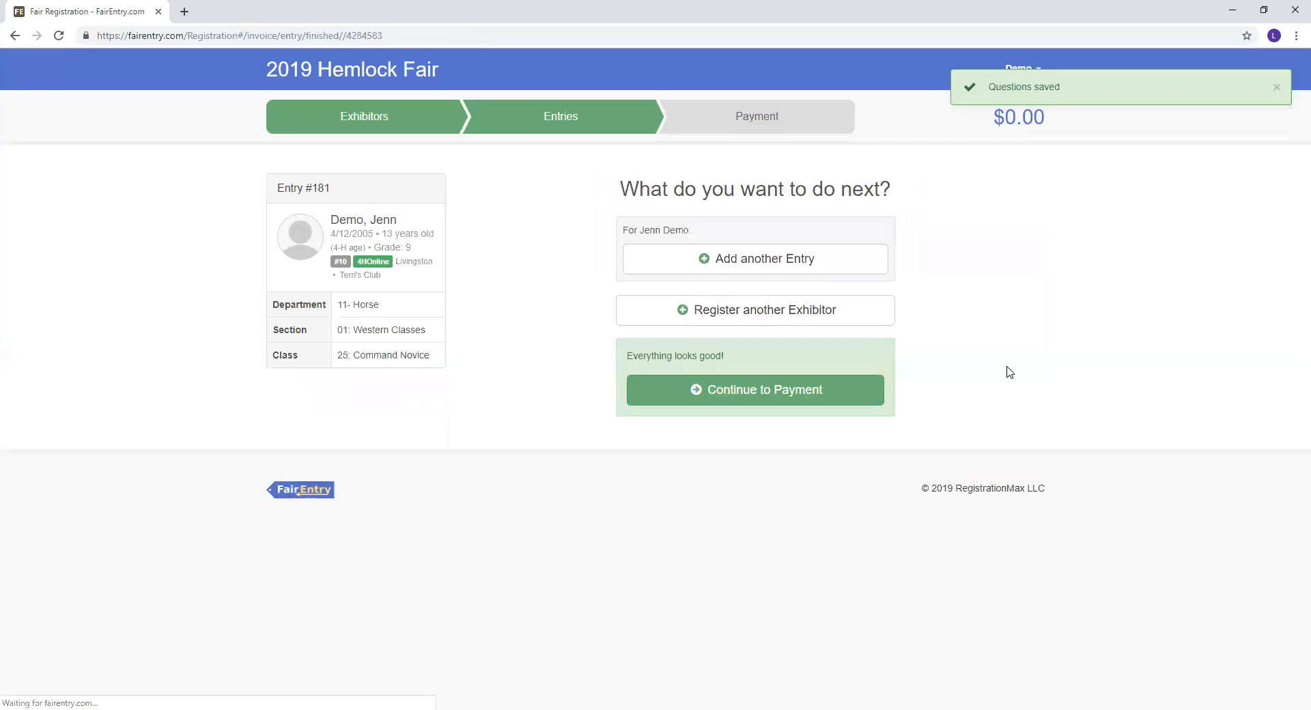